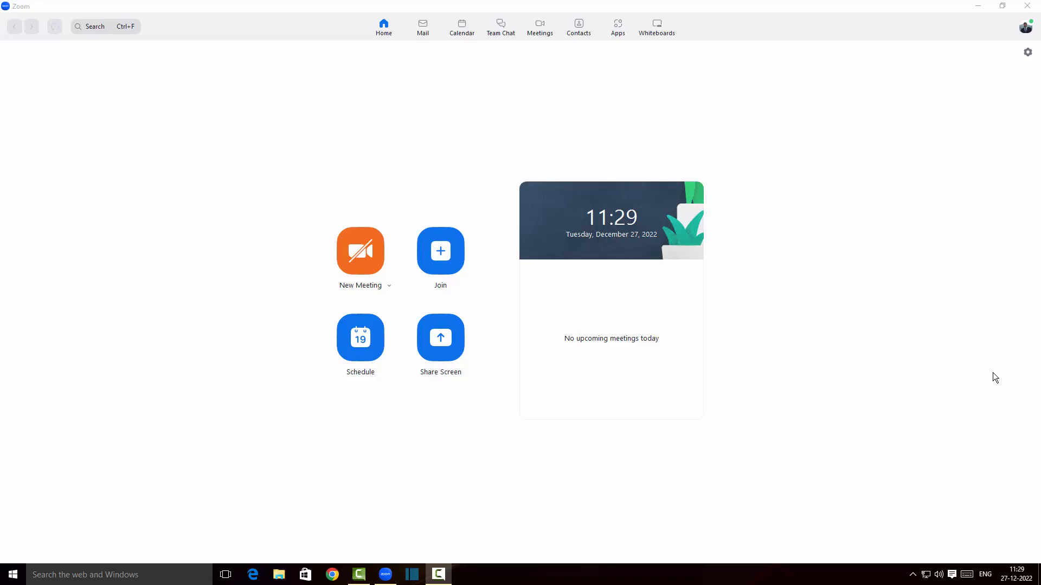
# Start a new meeting and review who can share in the advanced sharing options for whiteboards.
pyautogui.click(360, 263)
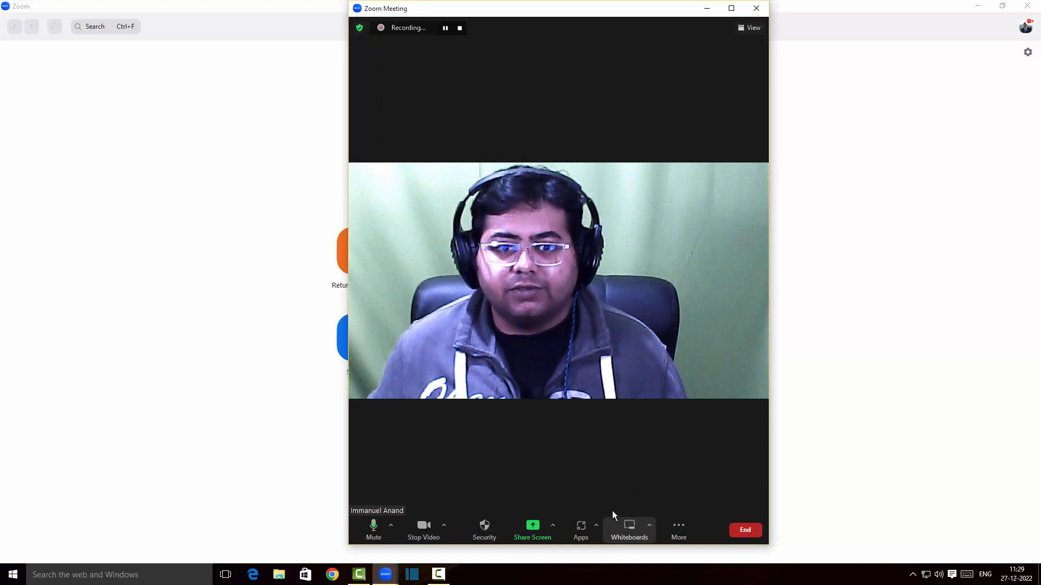
pyautogui.click(650, 525)
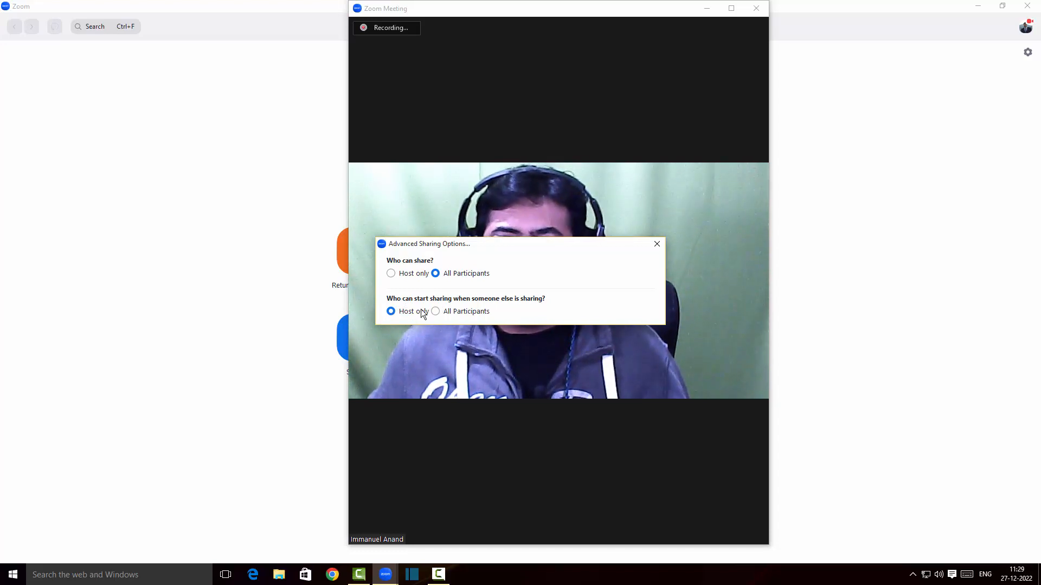
pyautogui.moveTo(421, 321)
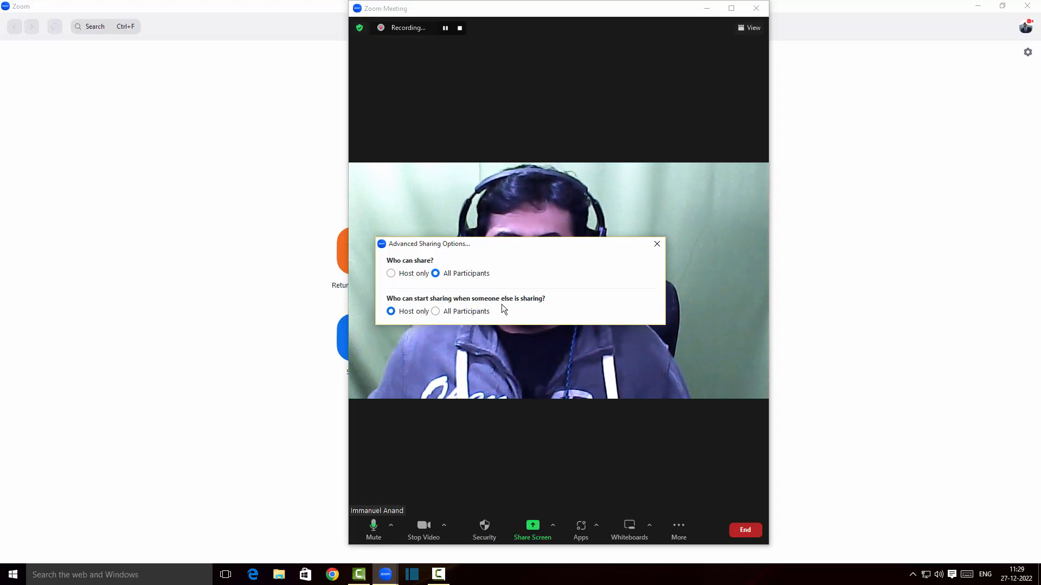
pyautogui.click(656, 244)
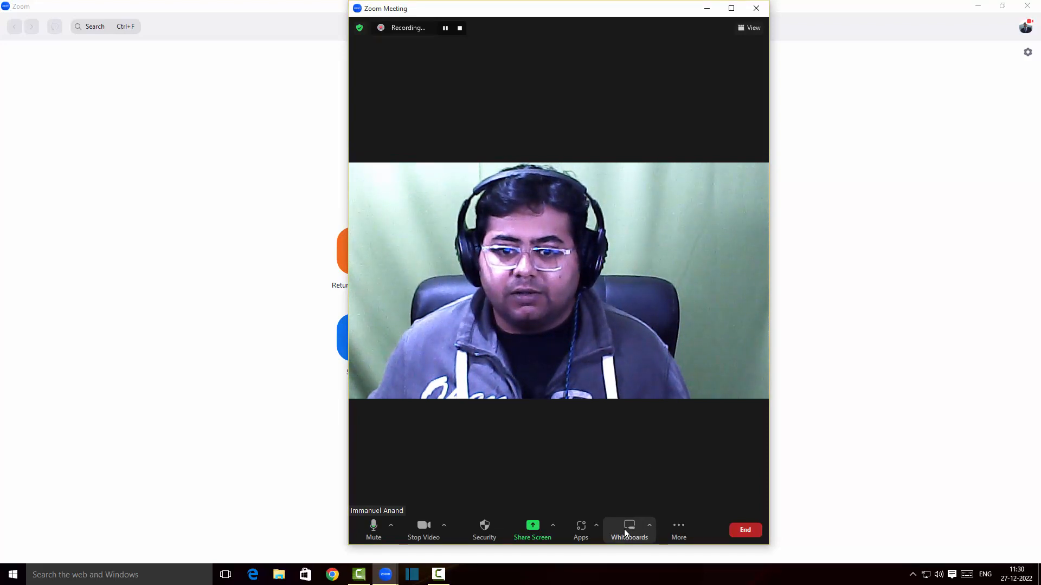
# Open the whiteboard templates and browse the full template list.
pyautogui.click(633, 528)
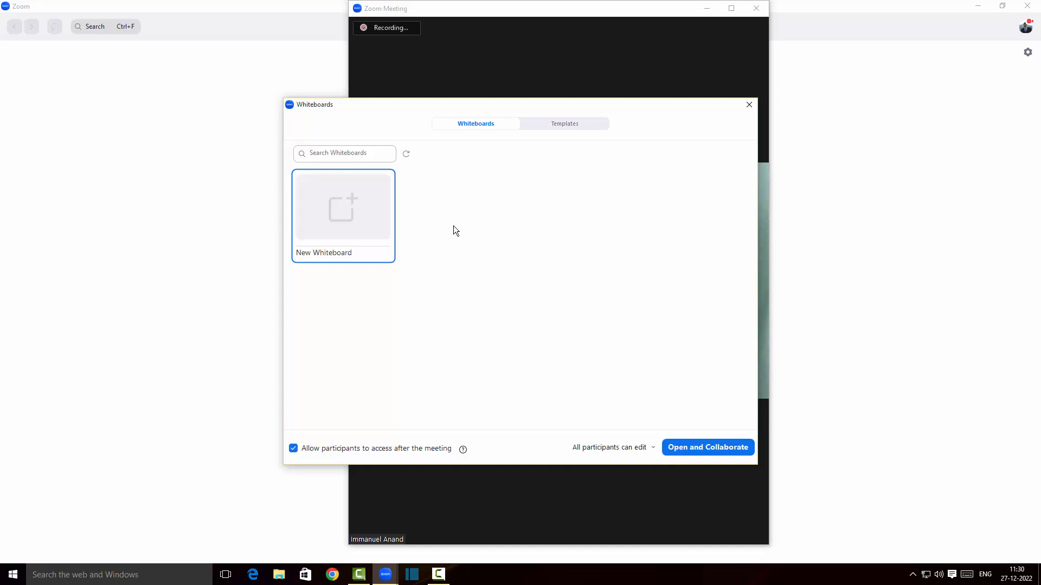
pyautogui.click(571, 125)
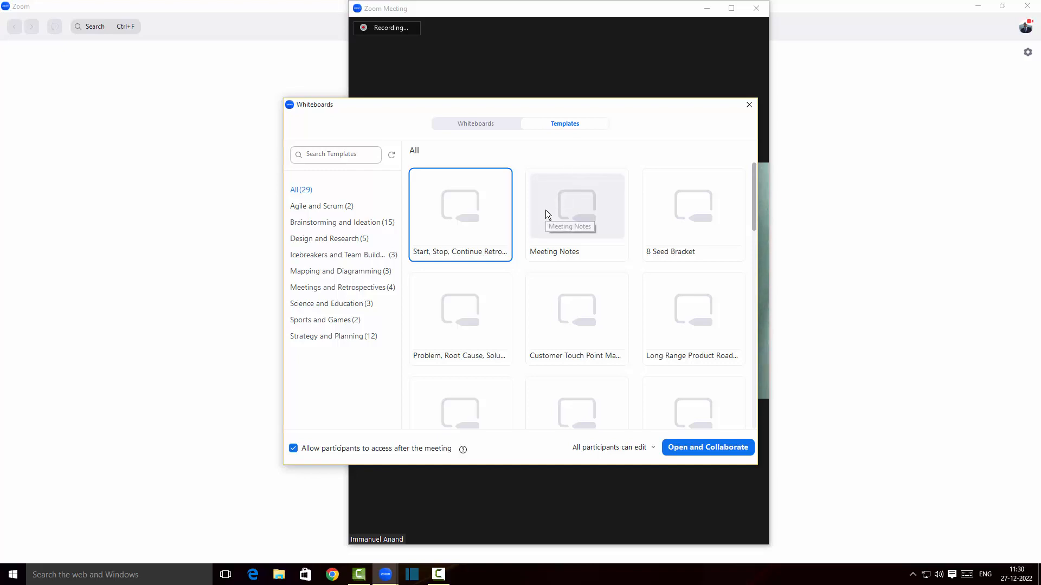
pyautogui.scroll(-2, 545, 210)
pyautogui.scroll(-2, 545, 210)
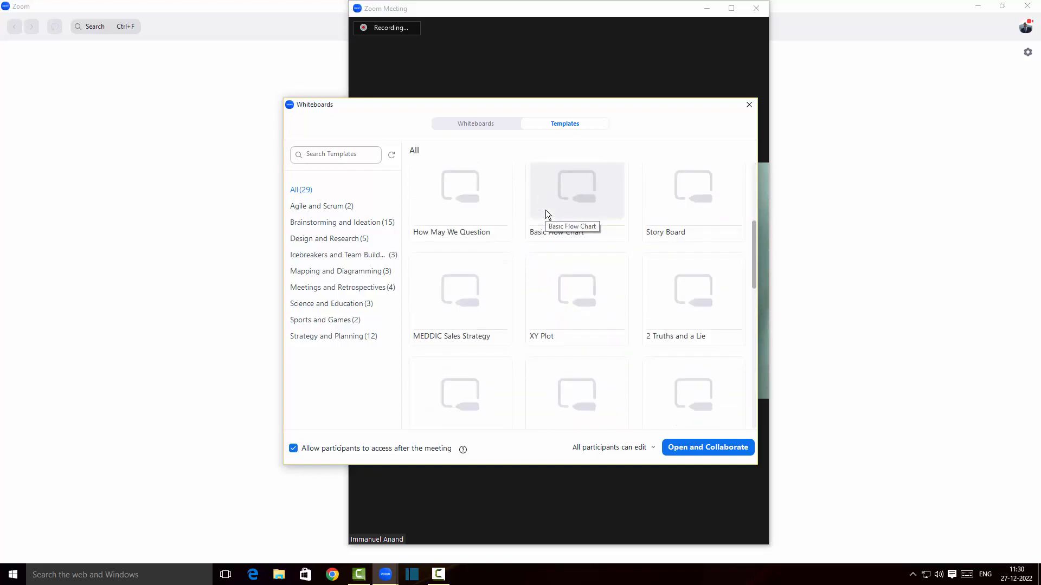
pyautogui.scroll(4, 545, 210)
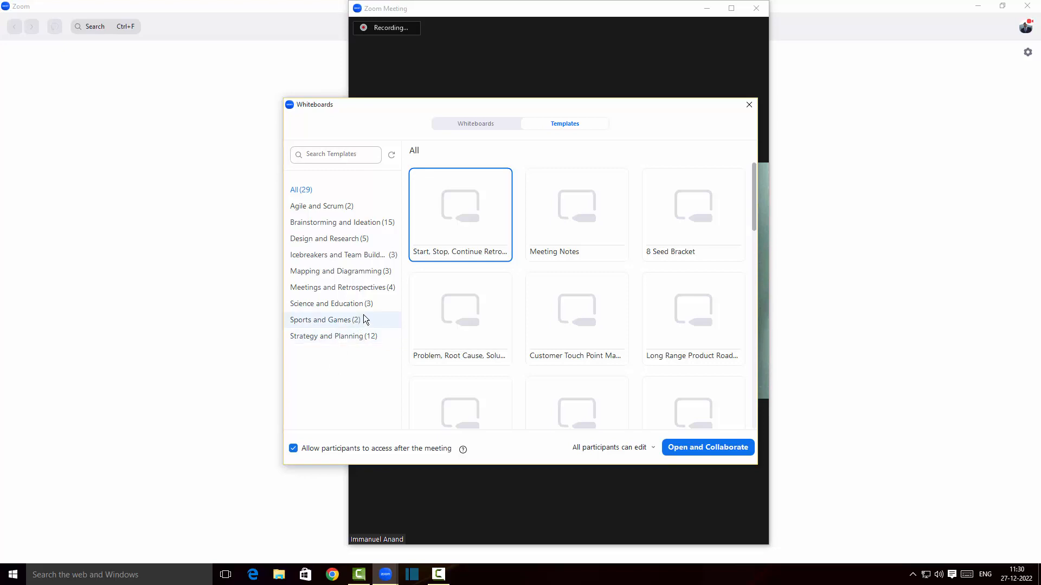
# Open the Bull's eye template from the Strategy and Planning category as a collaborative whiteboard.
pyautogui.click(364, 338)
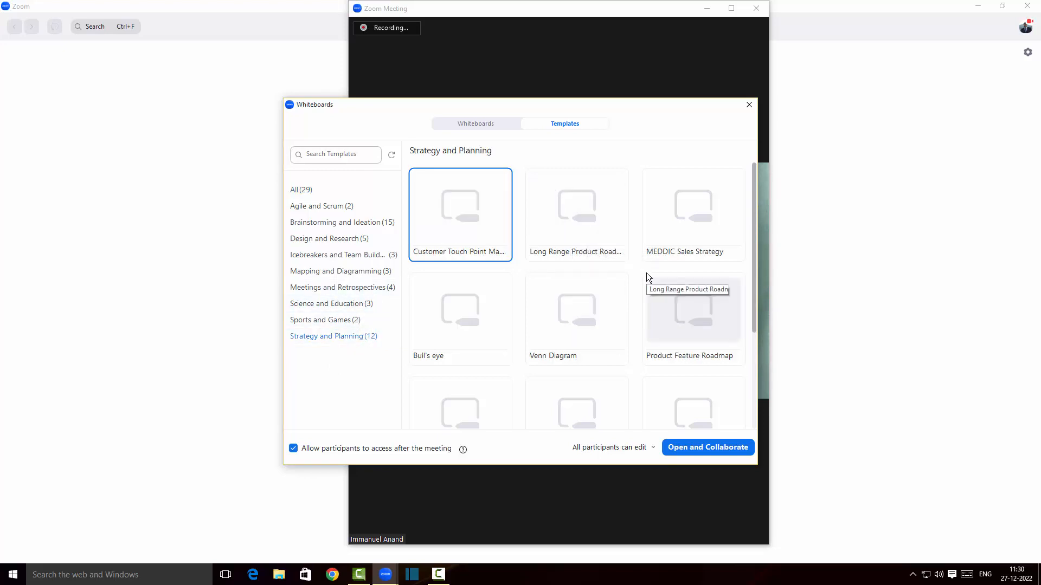
pyautogui.scroll(-1, 595, 261)
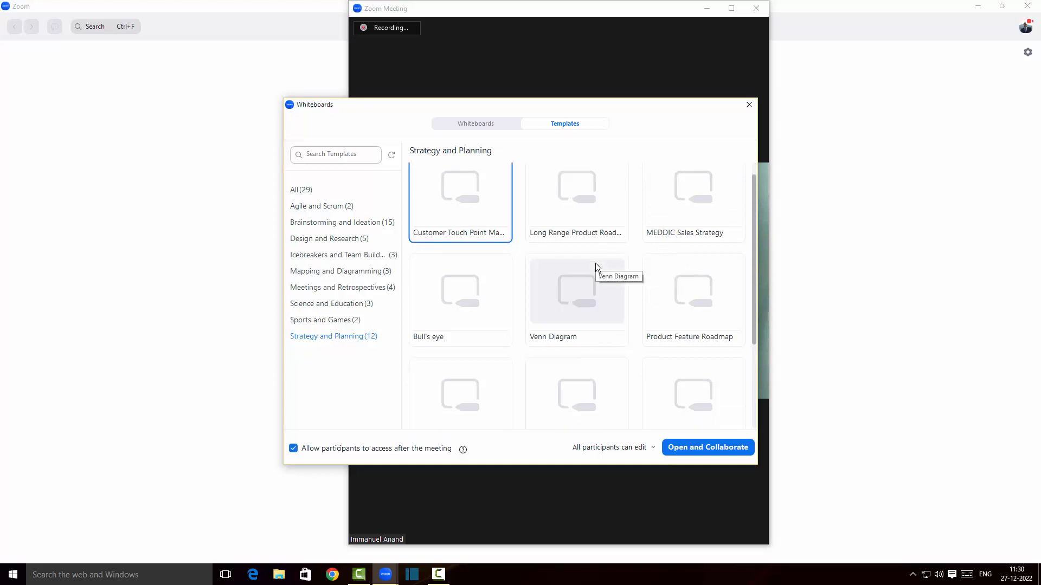
pyautogui.click(483, 294)
pyautogui.click(699, 448)
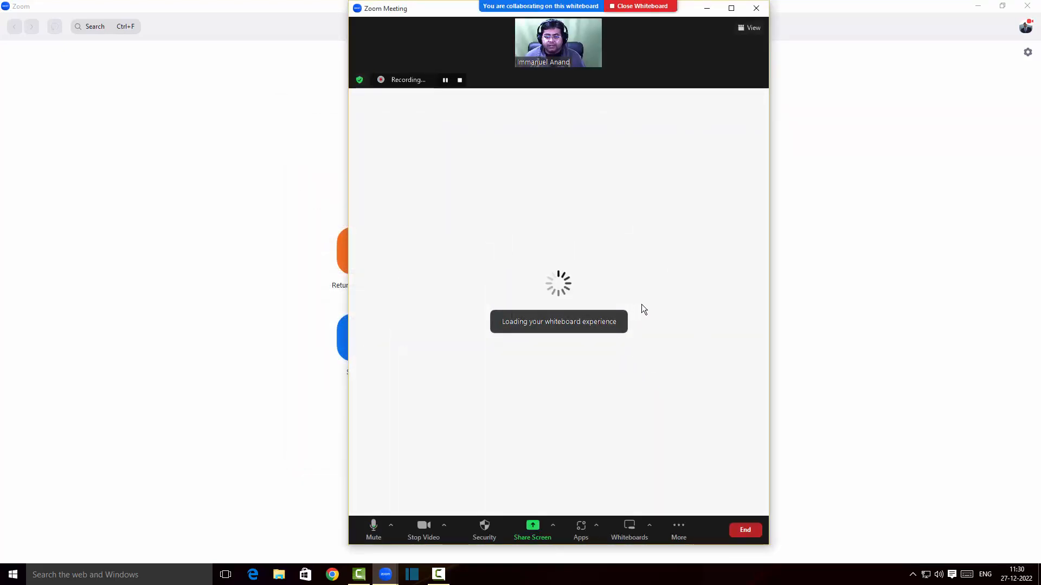
# Maximize the meeting window and look over the Bull's Eye whiteboard.
pyautogui.click(729, 7)
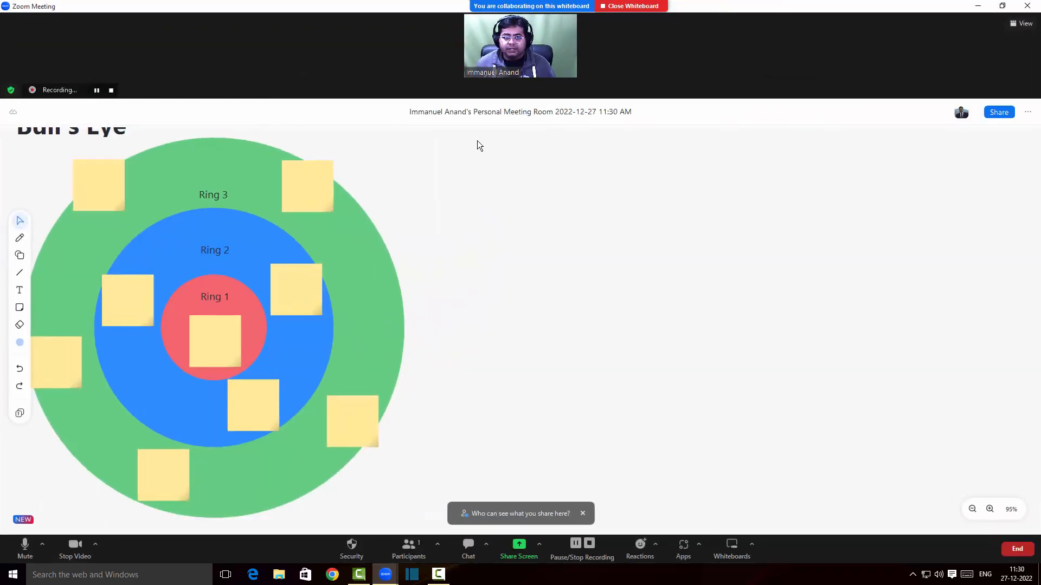
pyautogui.scroll(2, 356, 315)
pyautogui.scroll(1, 356, 314)
pyautogui.scroll(-2, 356, 314)
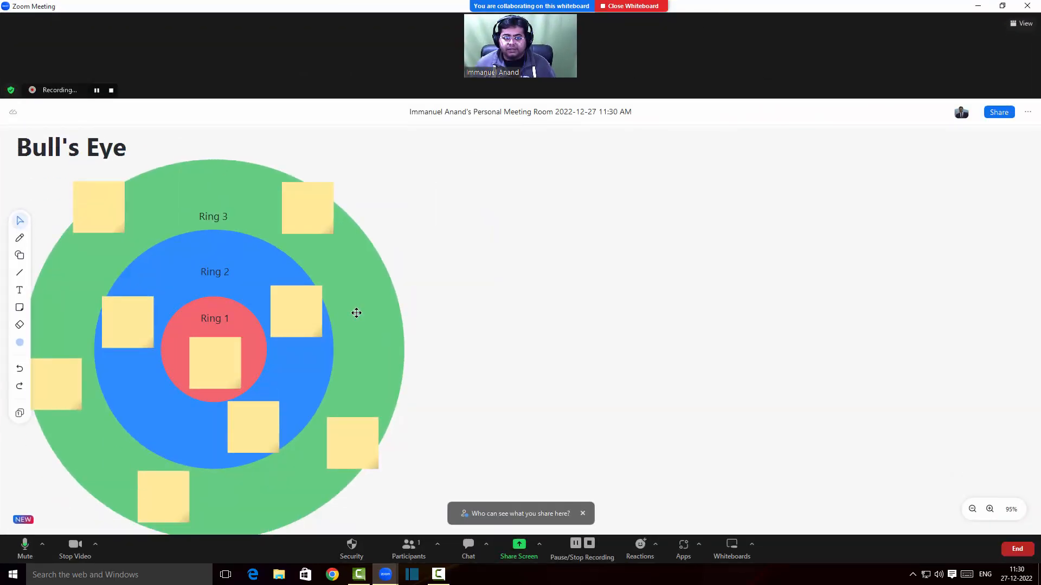
pyautogui.scroll(1, 356, 314)
pyautogui.scroll(-1, 245, 312)
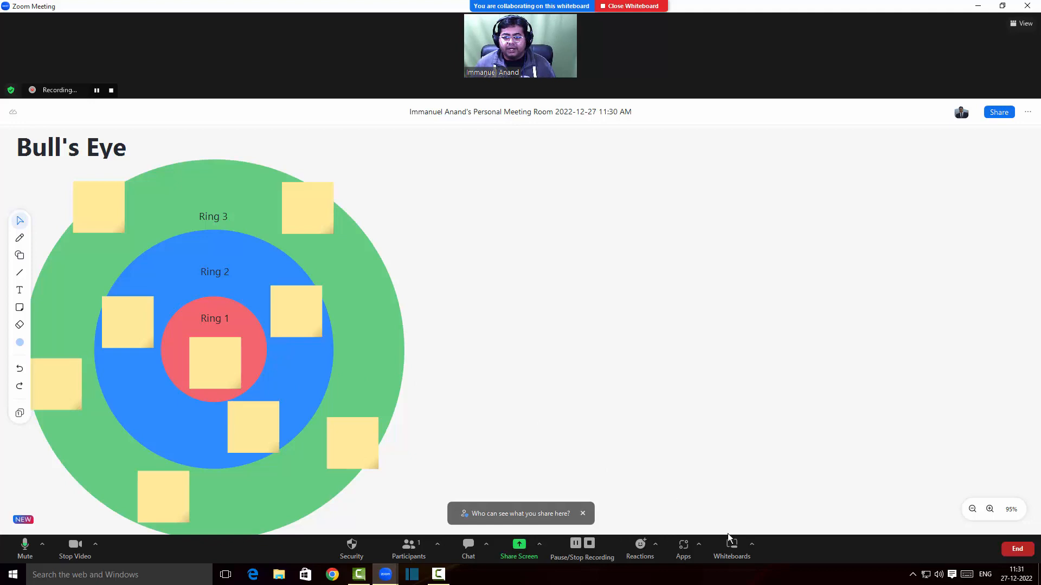
# Move the Bull's Eye whiteboard to the trash.
pyautogui.click(1028, 112)
pyautogui.click(976, 201)
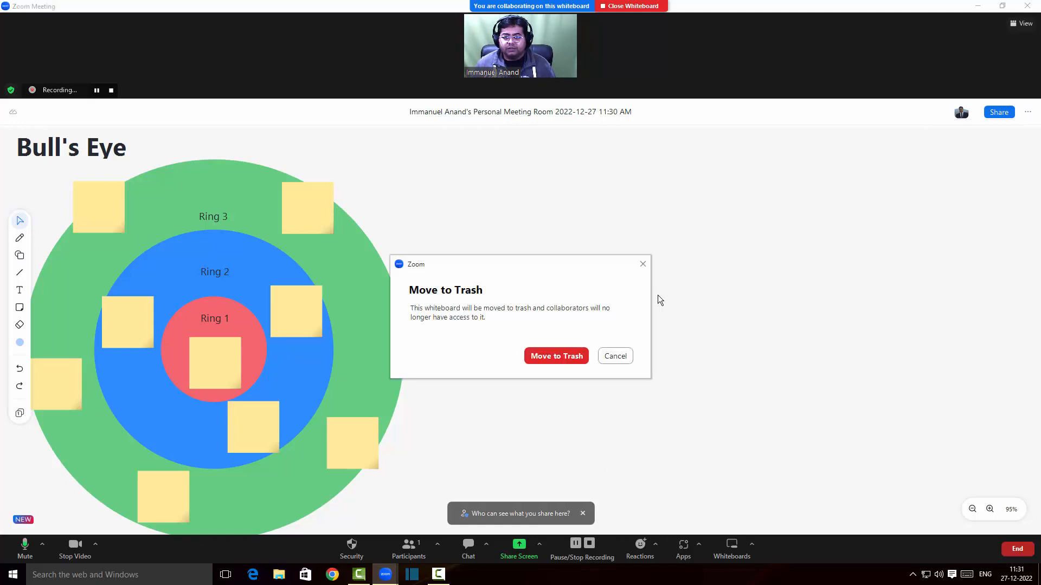
pyautogui.click(563, 356)
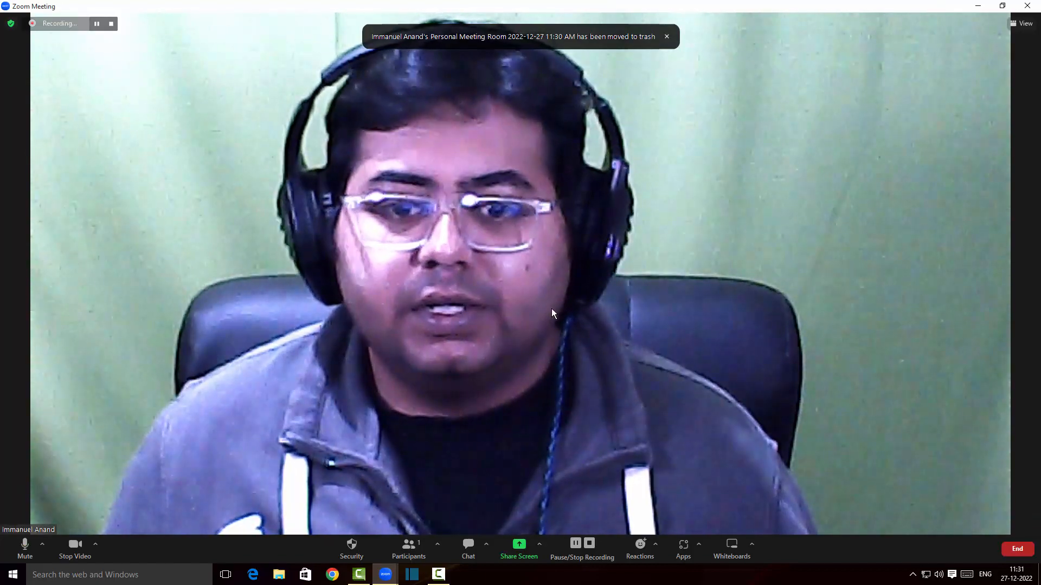
# Open a new blank collaborative whiteboard and handwrite "howdy!" and "Sup?" with the pen, underlining both words.
pyautogui.click(733, 547)
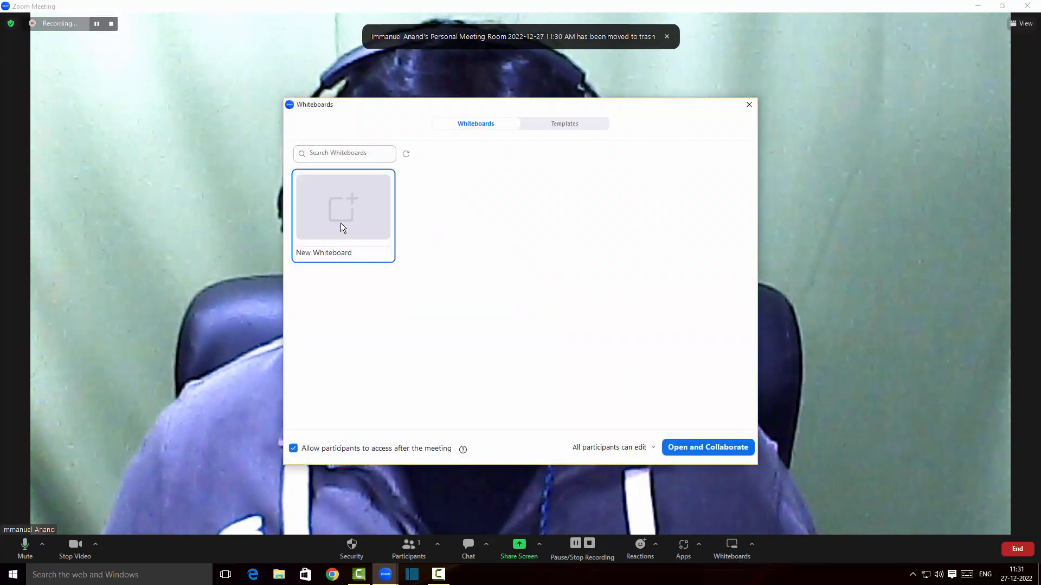
pyautogui.click(702, 448)
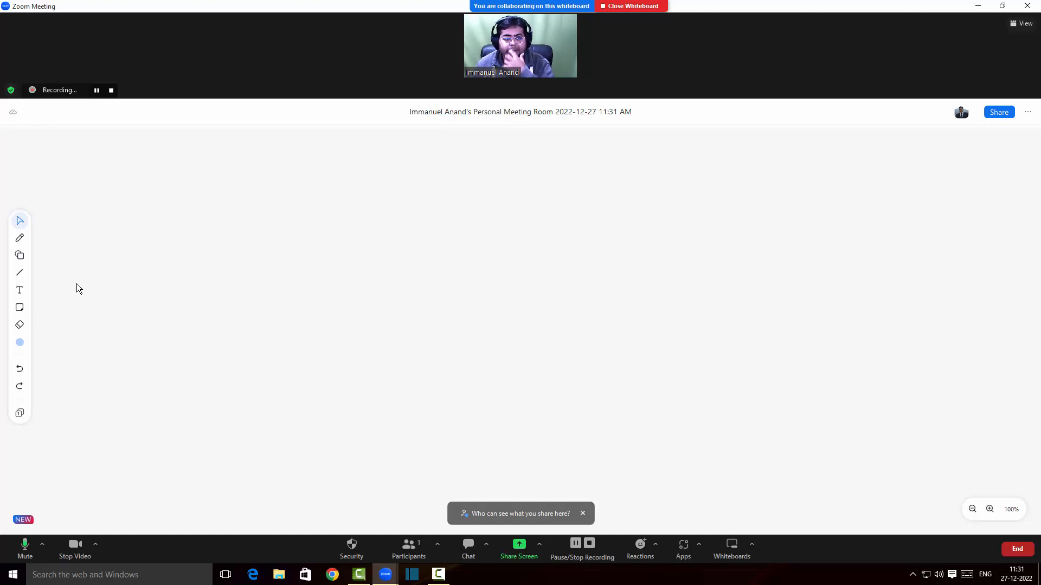
pyautogui.click(20, 239)
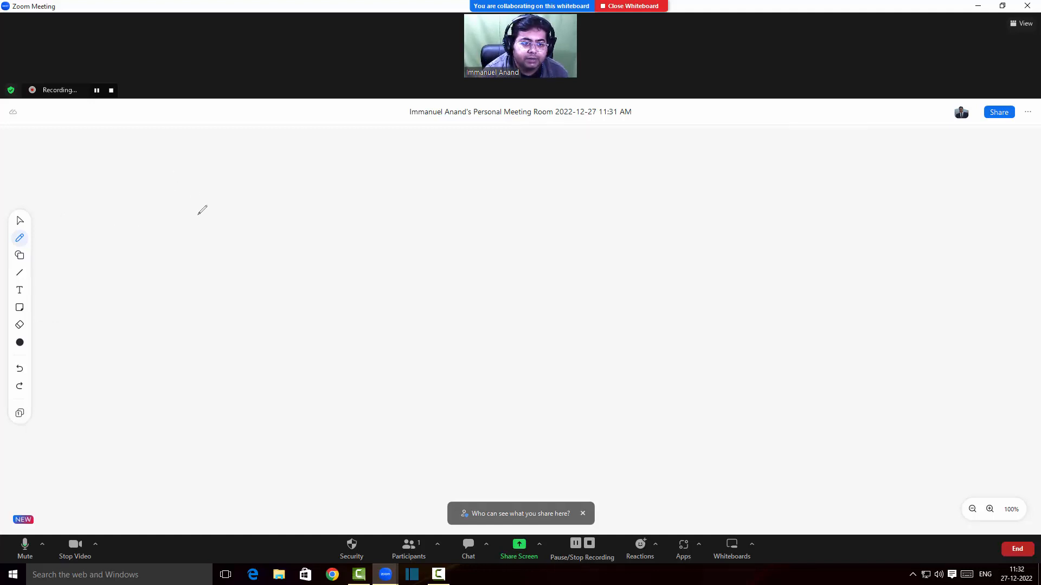
pyautogui.moveTo(182, 225)
pyautogui.mouseDown()
pyautogui.moveTo(199, 244)
pyautogui.moveTo(262, 222)
pyautogui.moveTo(302, 277)
pyautogui.moveTo(336, 298)
pyautogui.mouseUp()
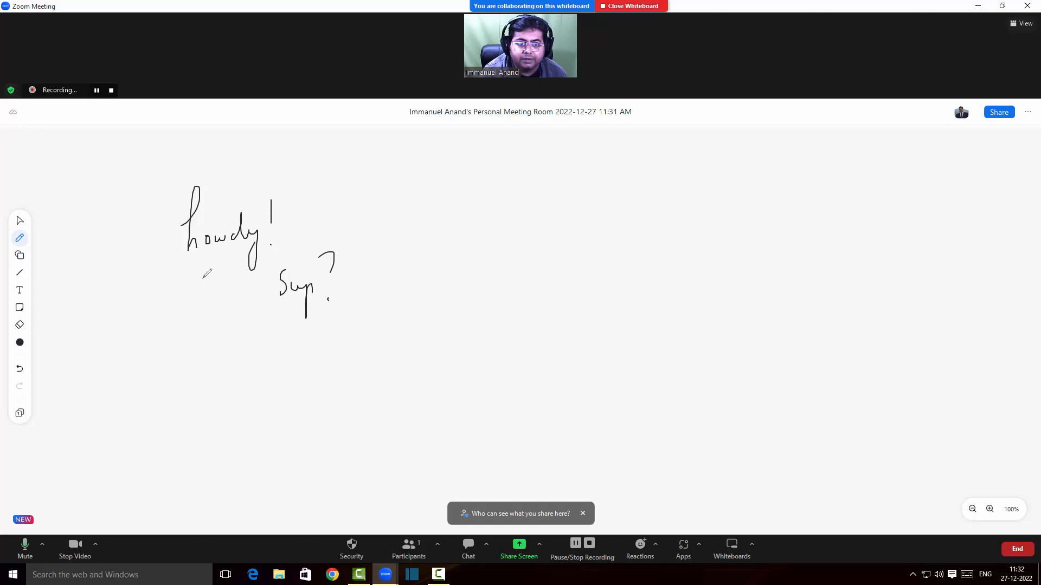
pyautogui.moveTo(276, 322); pyautogui.dragTo(313, 319)
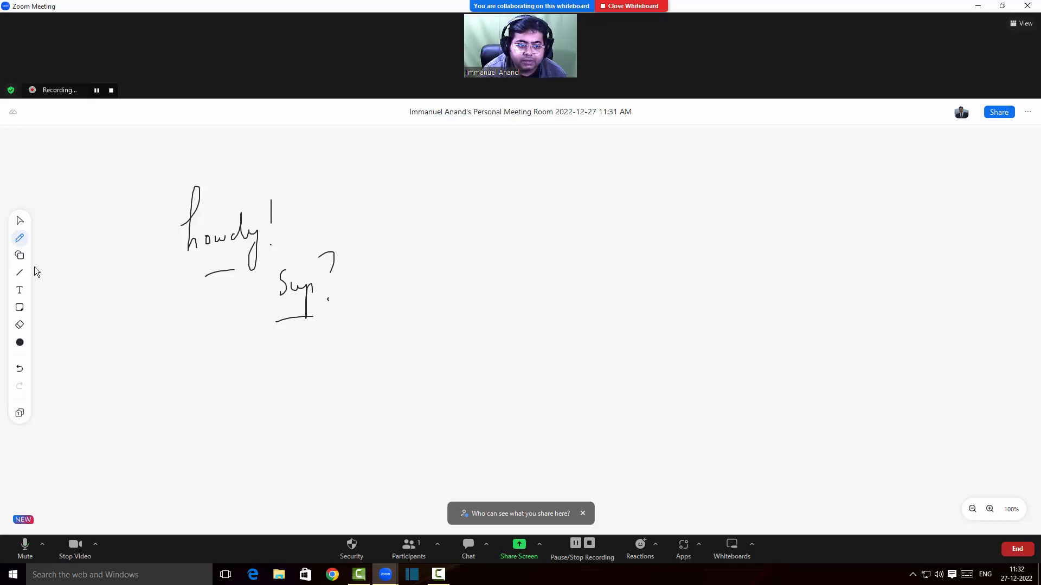
# Draw a rectangle to the right of the handwriting and a single-headed arrow pointing toward "howdy!".
pyautogui.click(20, 255)
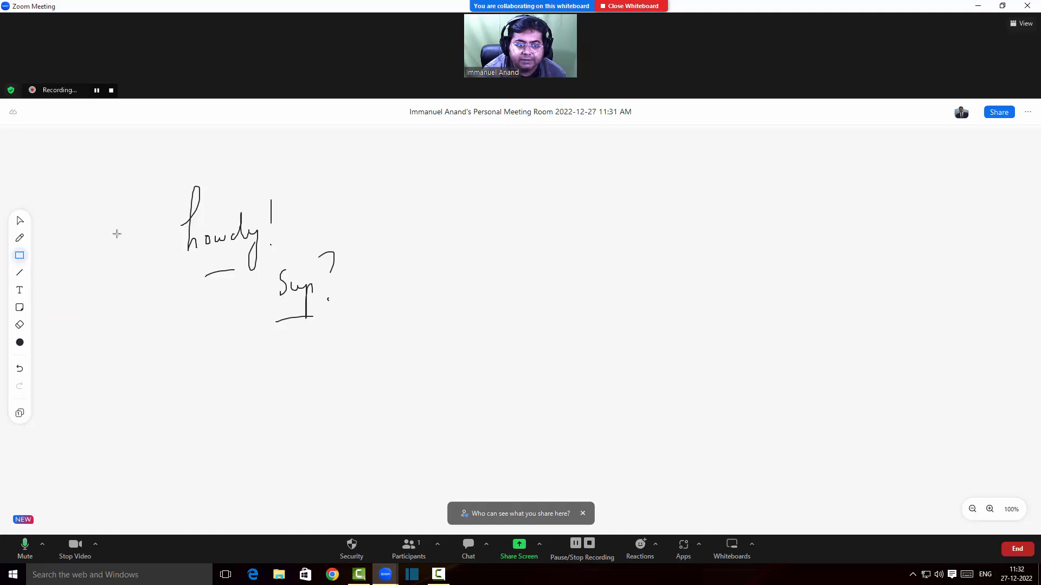
pyautogui.moveTo(460, 207)
pyautogui.mouseDown()
pyautogui.moveTo(571, 303)
pyautogui.moveTo(603, 301)
pyautogui.mouseUp()
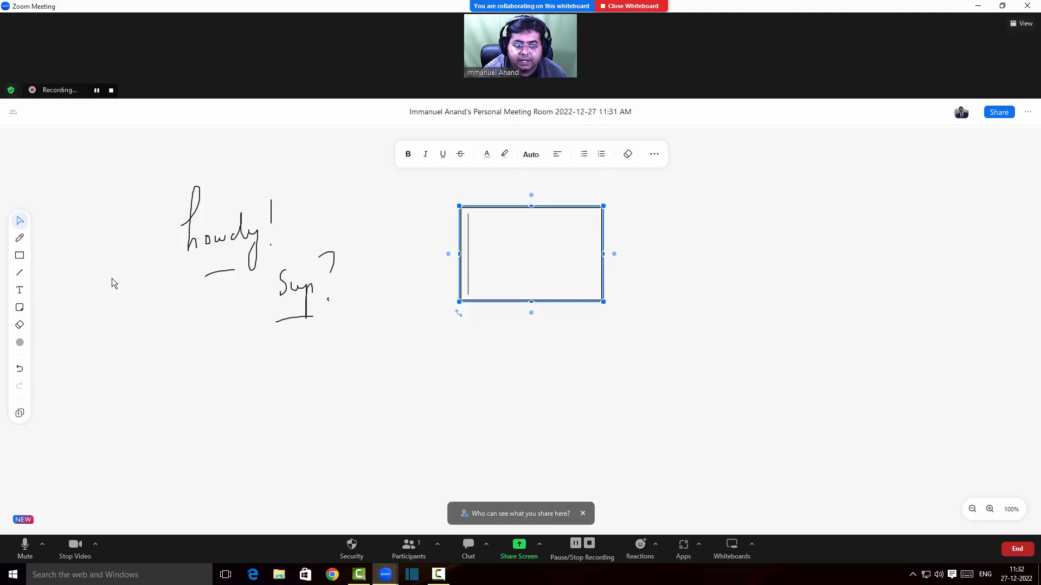
pyautogui.click(20, 273)
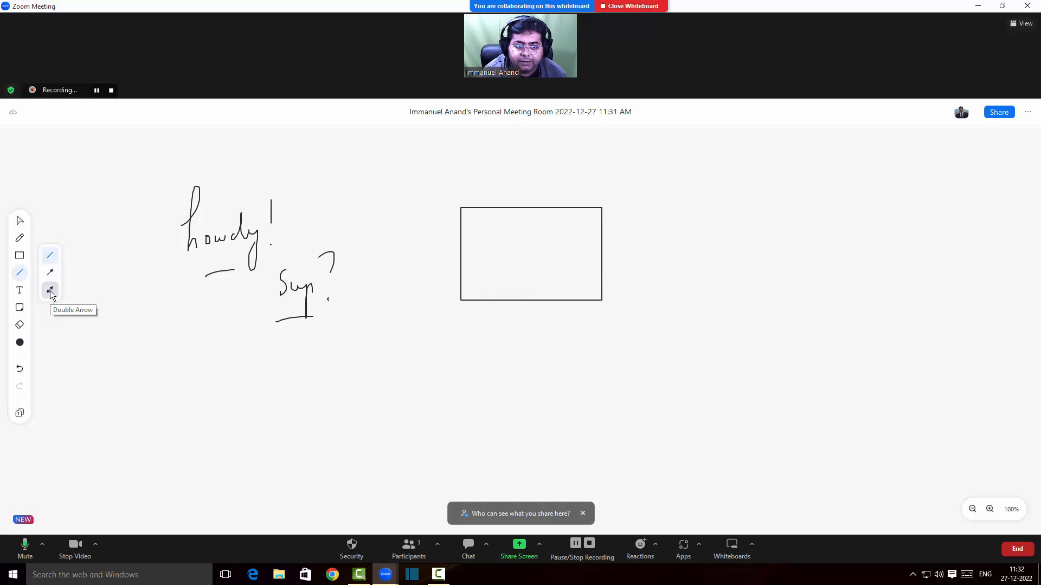
pyautogui.click(50, 272)
pyautogui.moveTo(80, 230); pyautogui.dragTo(130, 214)
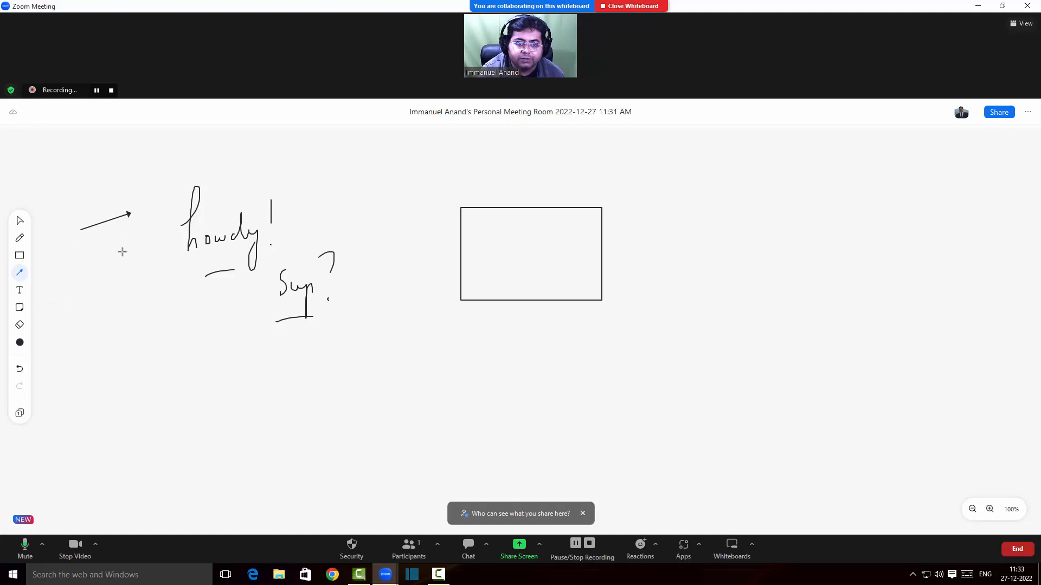
# Add the text "hello" below the handwriting and format it as bold, italic and size 48.
pyautogui.click(20, 291)
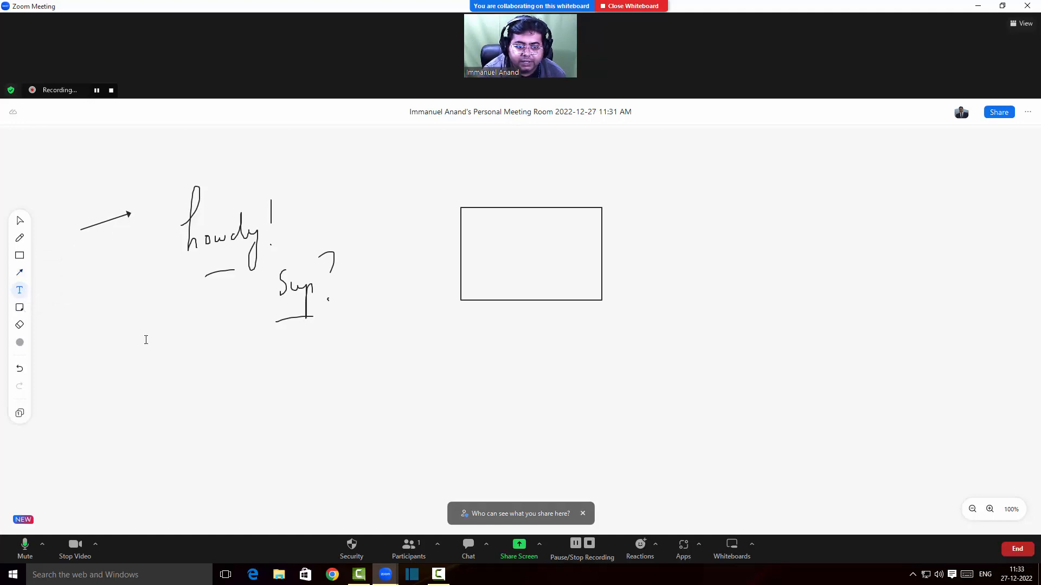
pyautogui.click(251, 413)
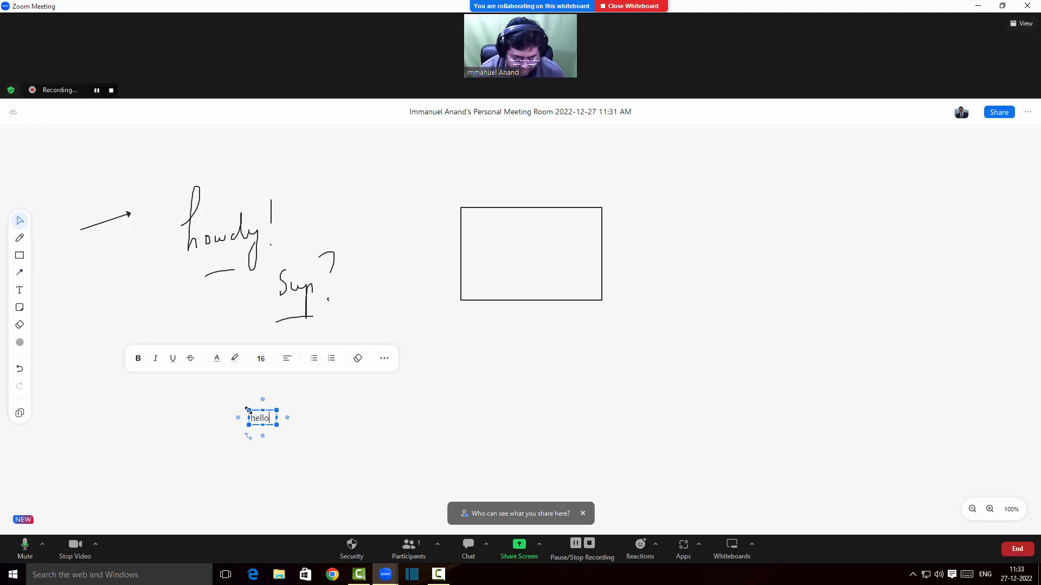
pyautogui.hotkey('ctrl', 'a')
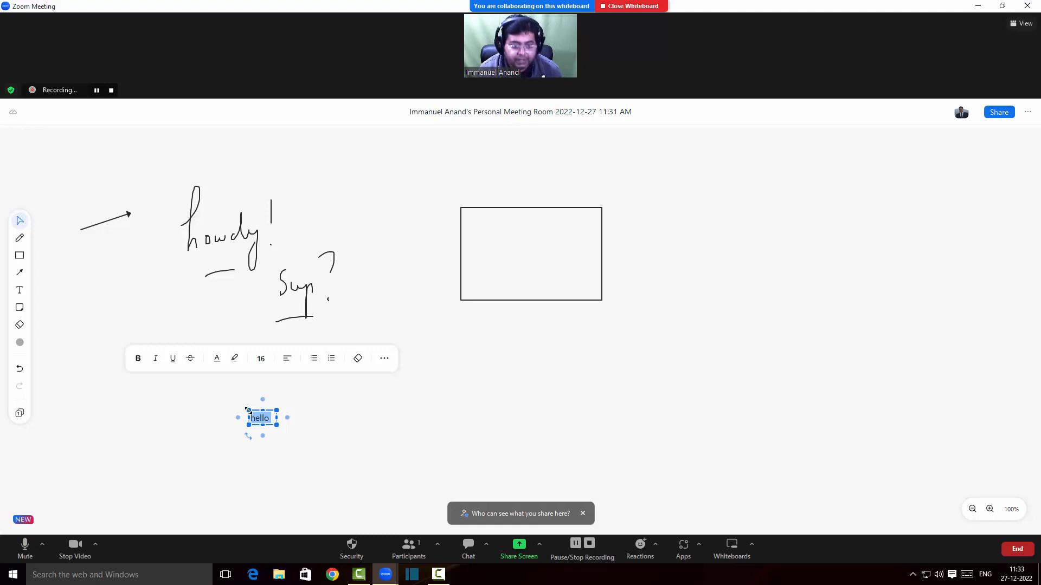
pyautogui.click(139, 359)
pyautogui.click(157, 359)
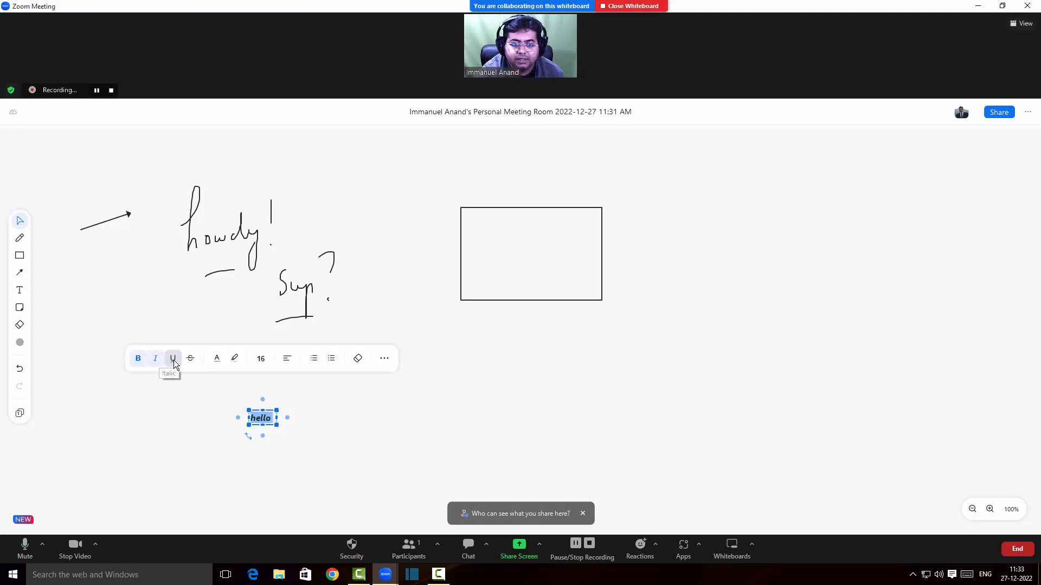
pyautogui.click(263, 360)
pyautogui.click(266, 330)
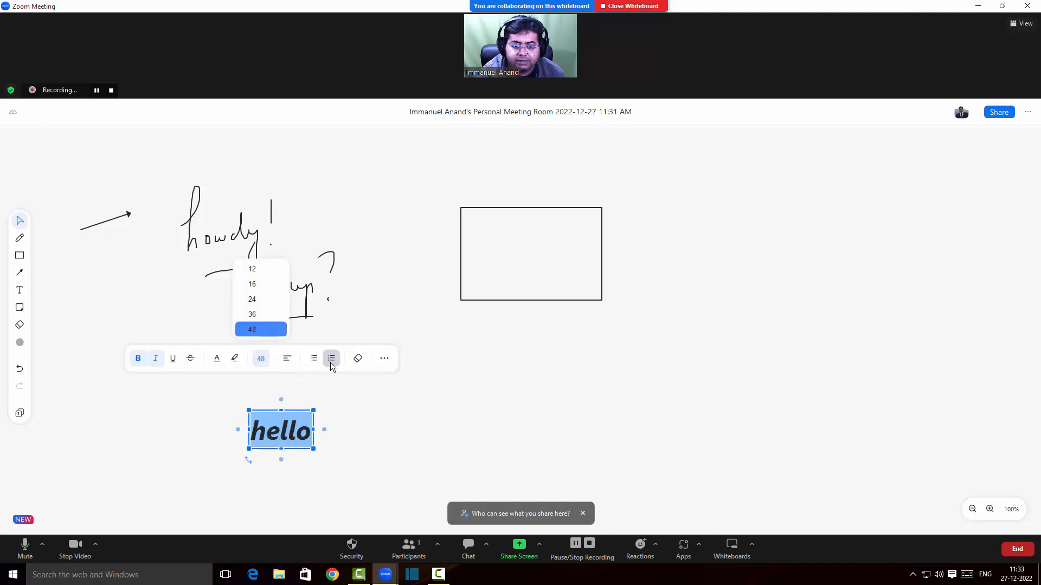
# Clear the formatting of the "hello" text and delete its text box.
pyautogui.click(358, 359)
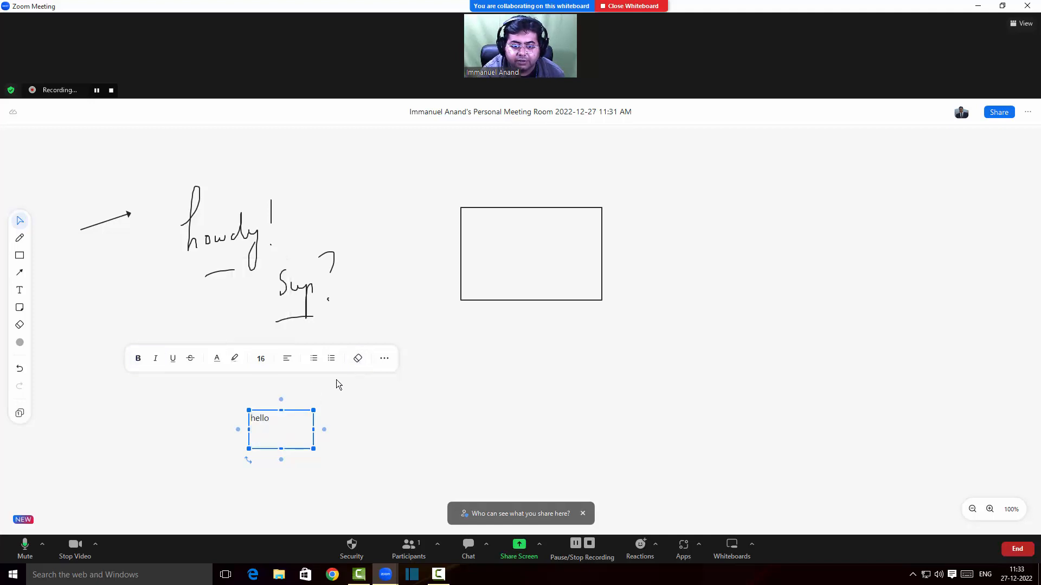
pyautogui.click(386, 359)
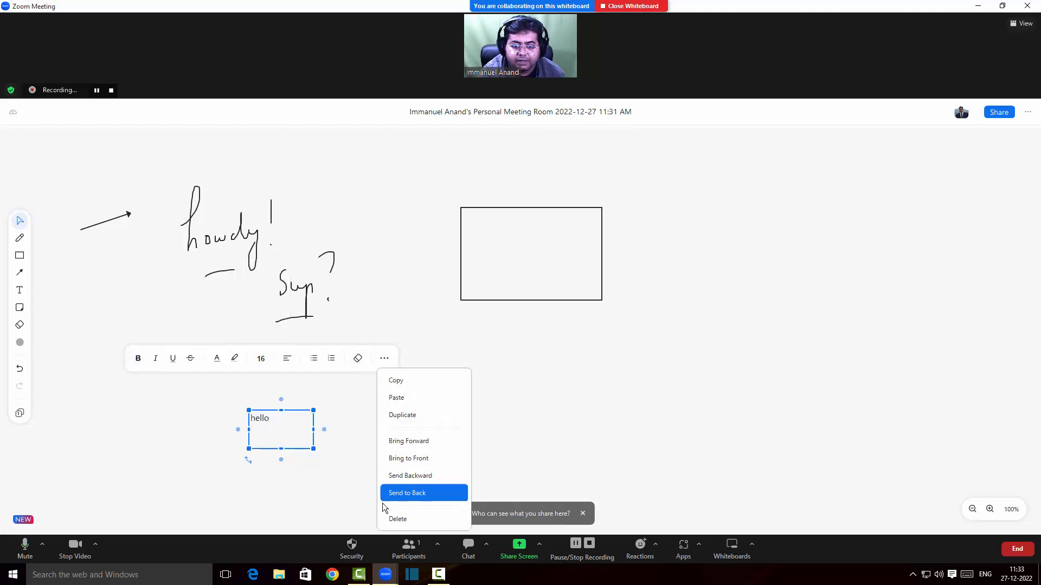
pyautogui.click(392, 519)
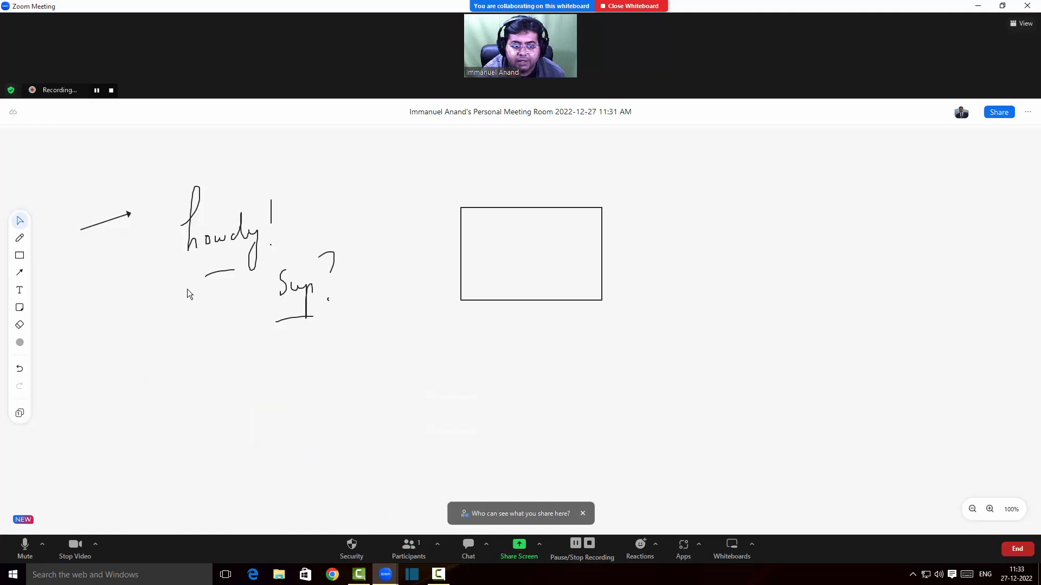
# Add a yellow sticky note reading "text" below the arrow, and undo its creation.
pyautogui.click(21, 308)
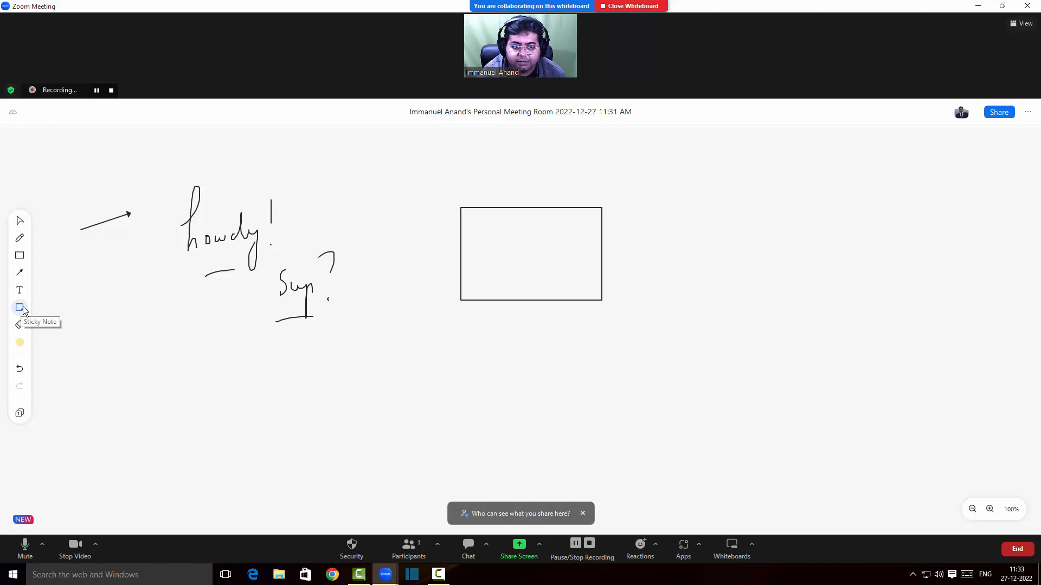
pyautogui.click(144, 321)
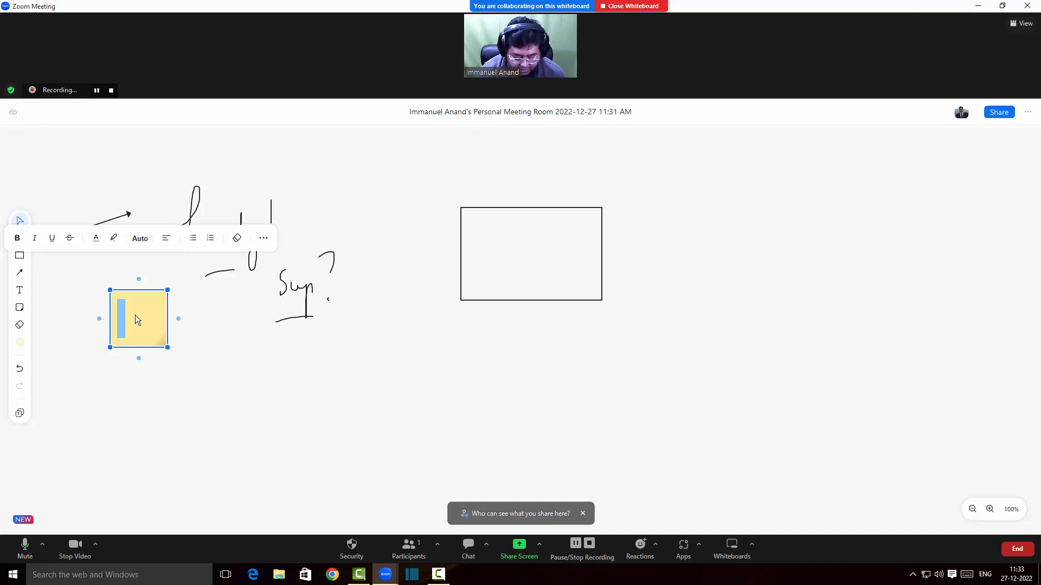
pyautogui.write('text')
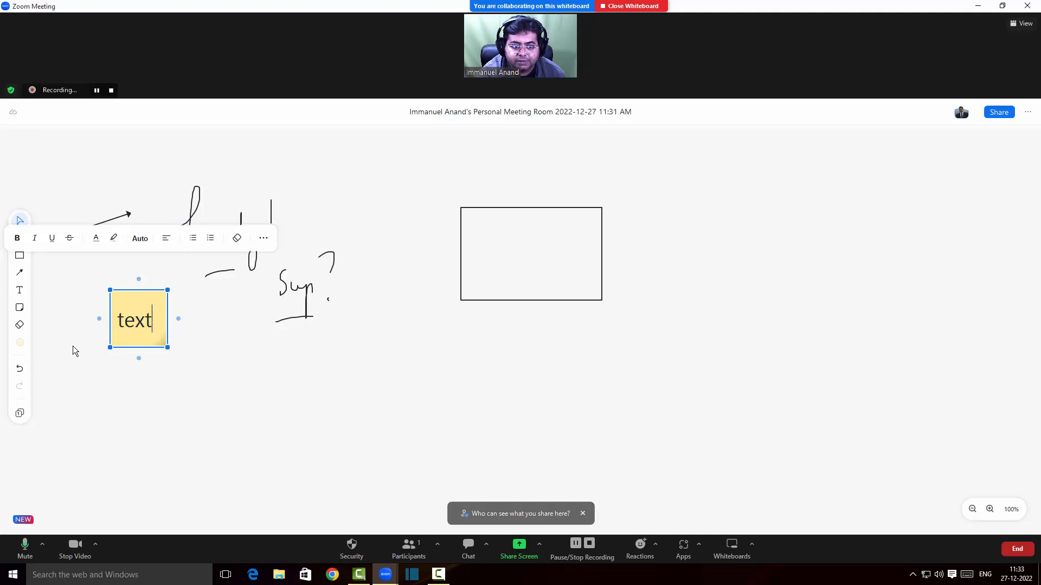
pyautogui.click(20, 371)
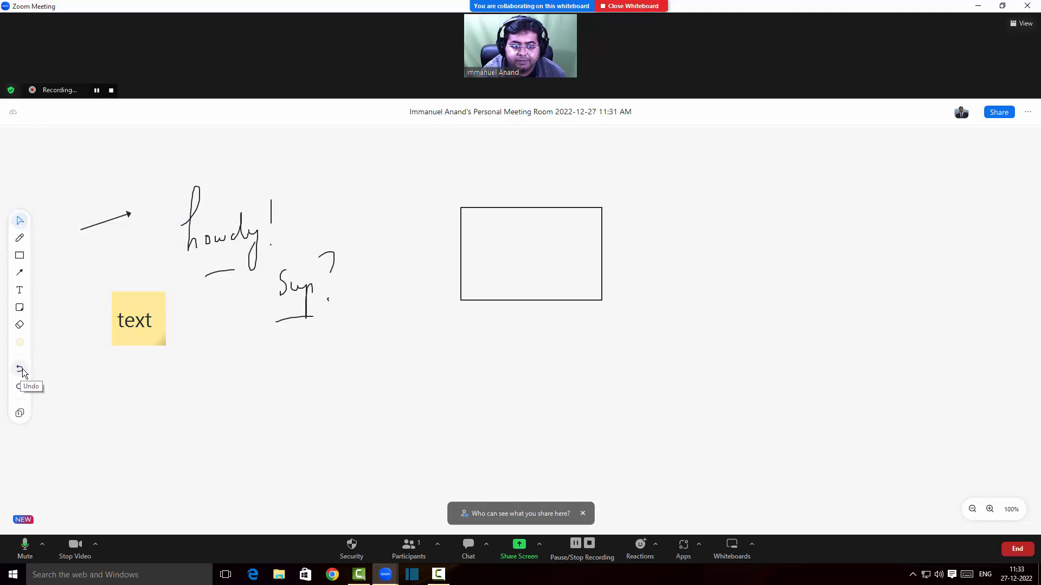
pyautogui.click(21, 369)
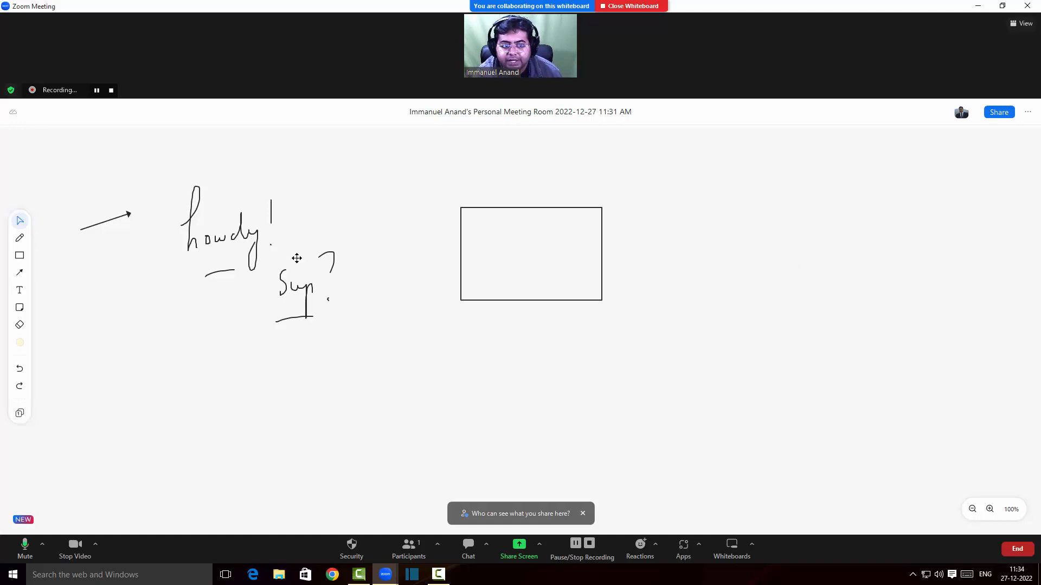
# Handwrite "bla bla bla", "Notes" and "Meeting info" in black pen to the right of the rectangle, underlining "info".
pyautogui.click(20, 237)
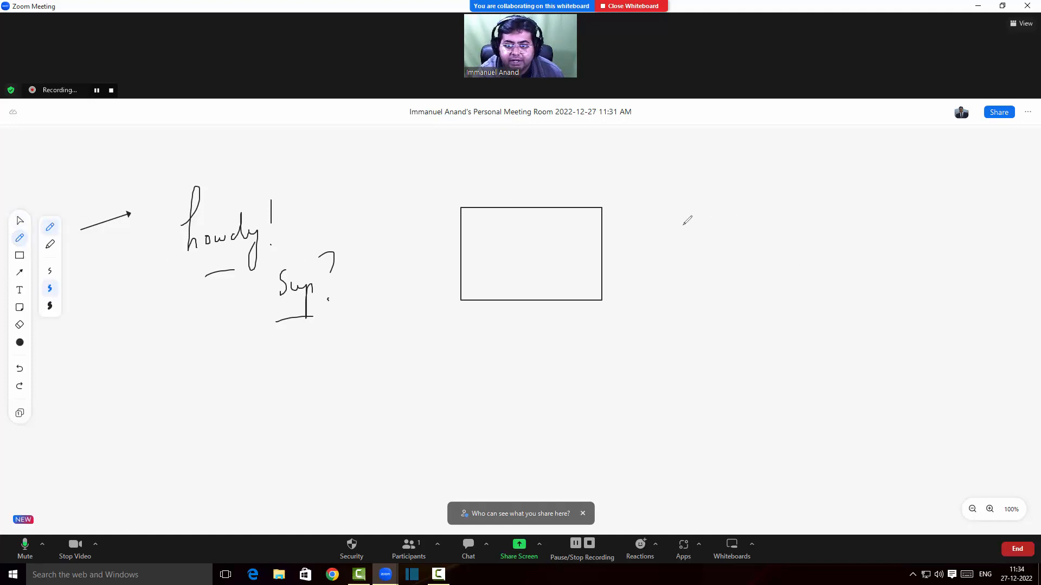
pyautogui.moveTo(685, 206)
pyautogui.mouseDown()
pyautogui.moveTo(692, 236)
pyautogui.moveTo(679, 246)
pyautogui.mouseUp()
pyautogui.moveTo(697, 213)
pyautogui.mouseDown()
pyautogui.moveTo(694, 246)
pyautogui.moveTo(717, 241)
pyautogui.mouseUp()
pyautogui.moveTo(739, 208)
pyautogui.mouseDown()
pyautogui.moveTo(736, 231)
pyautogui.moveTo(799, 212)
pyautogui.moveTo(829, 236)
pyautogui.mouseUp()
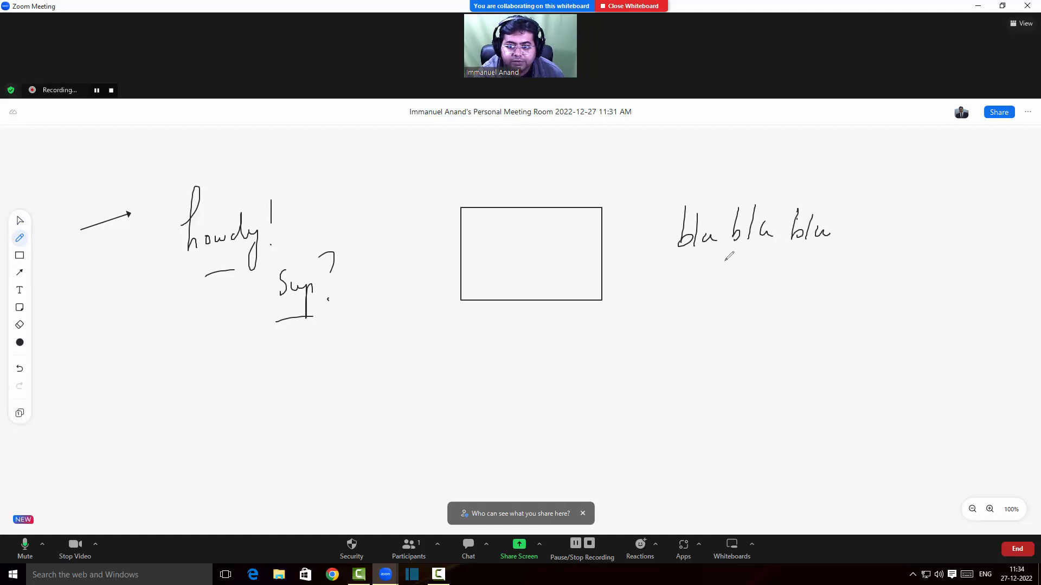
pyautogui.moveTo(698, 315); pyautogui.dragTo(726, 274)
pyautogui.moveTo(739, 285); pyautogui.dragTo(748, 295)
pyautogui.moveTo(744, 288); pyautogui.dragTo(774, 295)
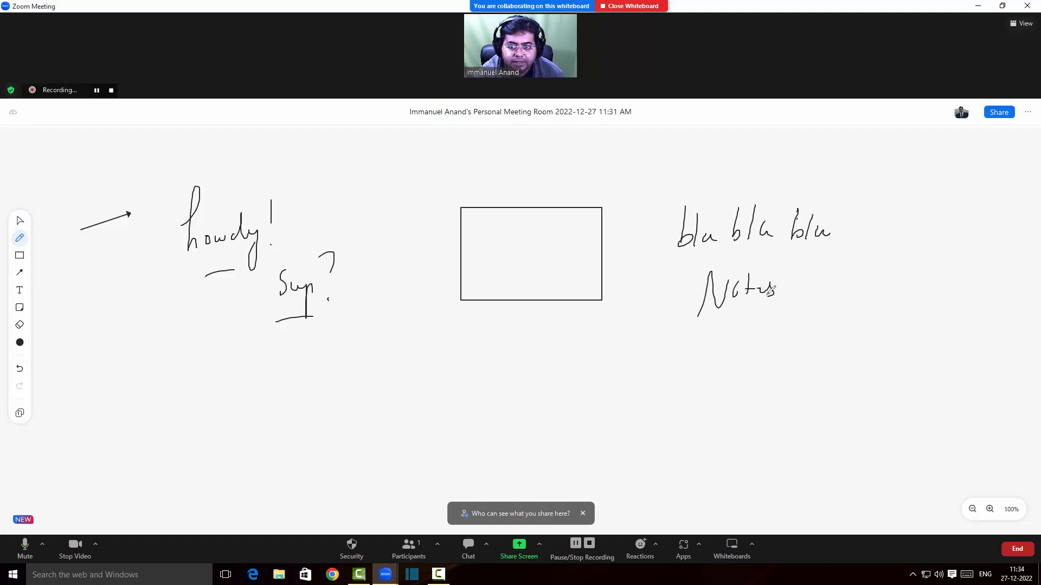
pyautogui.moveTo(643, 380)
pyautogui.mouseDown()
pyautogui.moveTo(714, 360)
pyautogui.moveTo(724, 382)
pyautogui.moveTo(764, 342)
pyautogui.moveTo(782, 362)
pyautogui.moveTo(778, 384)
pyautogui.mouseUp()
pyautogui.moveTo(794, 357); pyautogui.dragTo(746, 383)
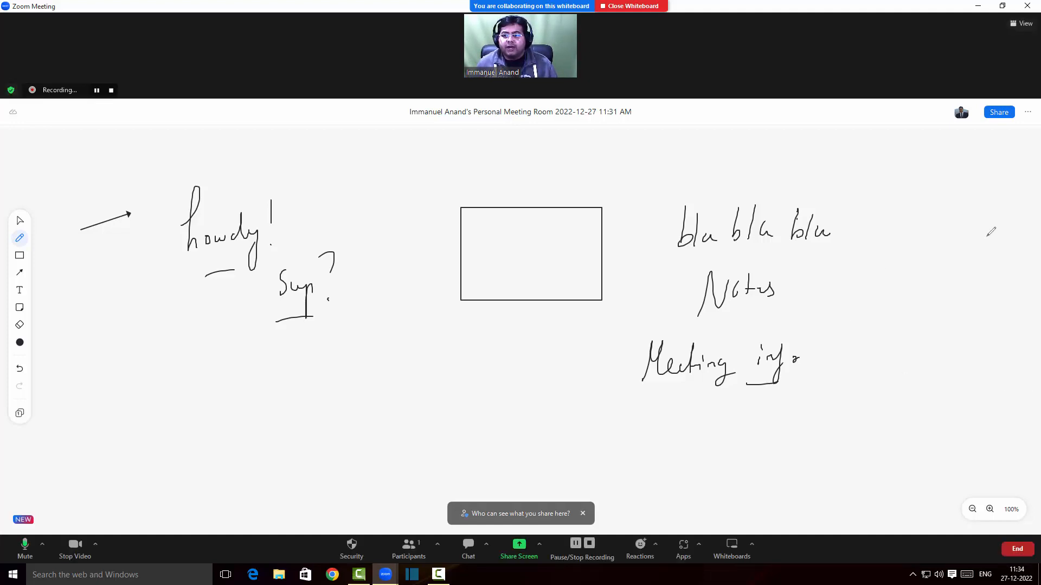
# Copy the whiteboard's share link to the clipboard and close the sharing dialog.
pyautogui.click(1004, 114)
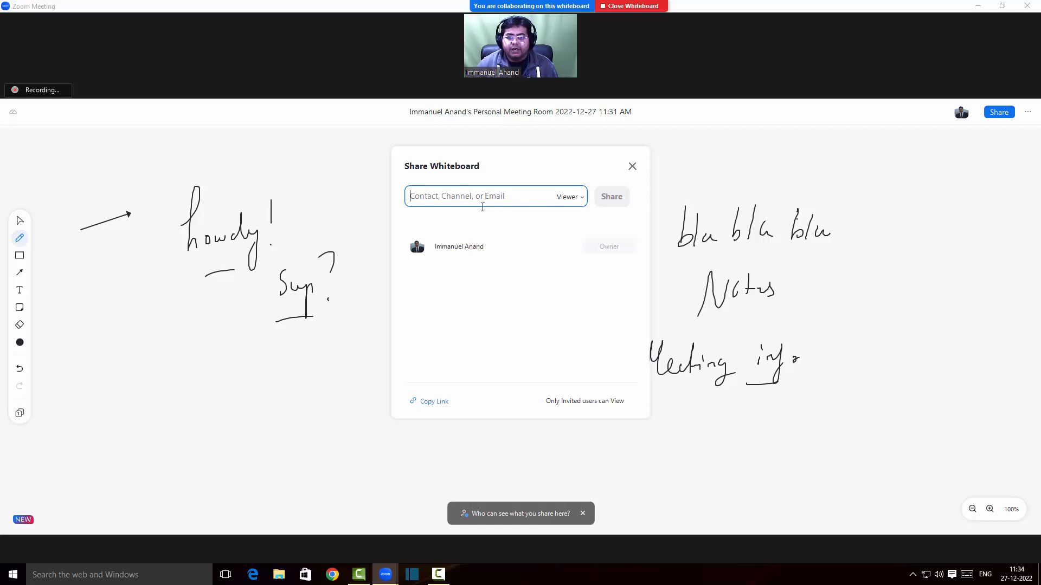
pyautogui.click(430, 403)
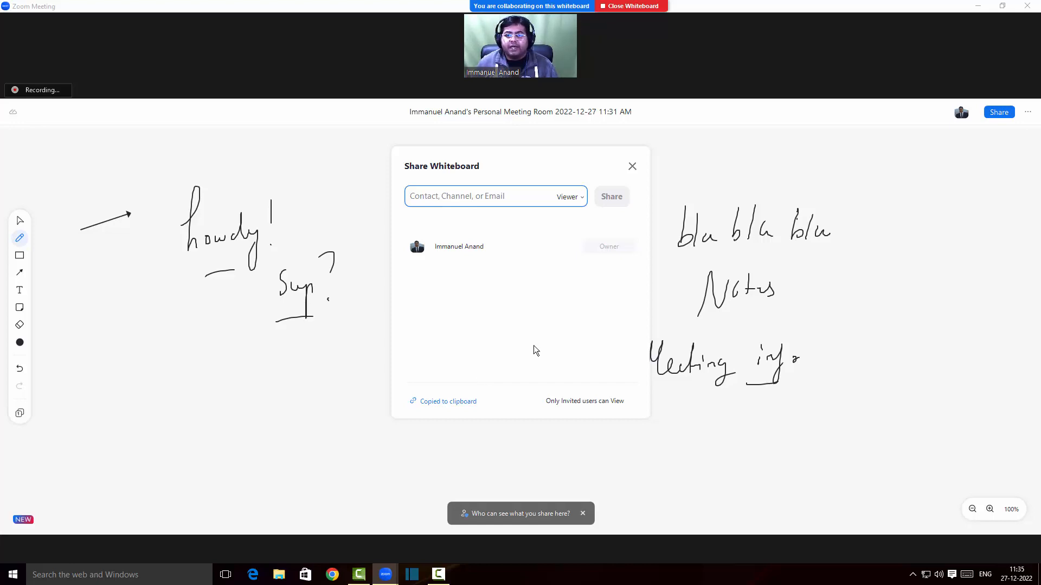
pyautogui.click(633, 168)
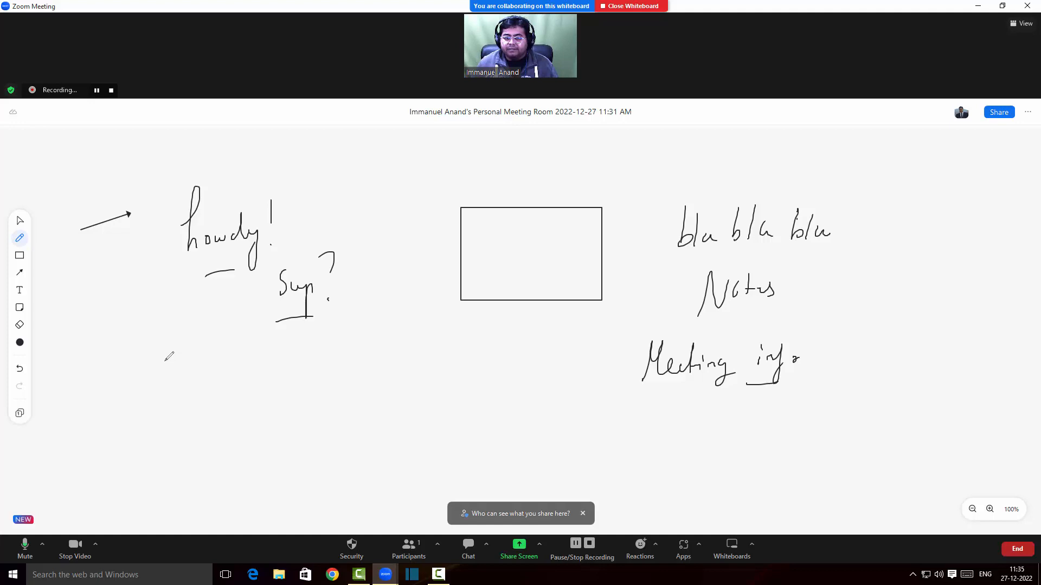
# Set the pen colour to orange and handwrite an underlined "Orange" below "howdy!".
pyautogui.click(22, 343)
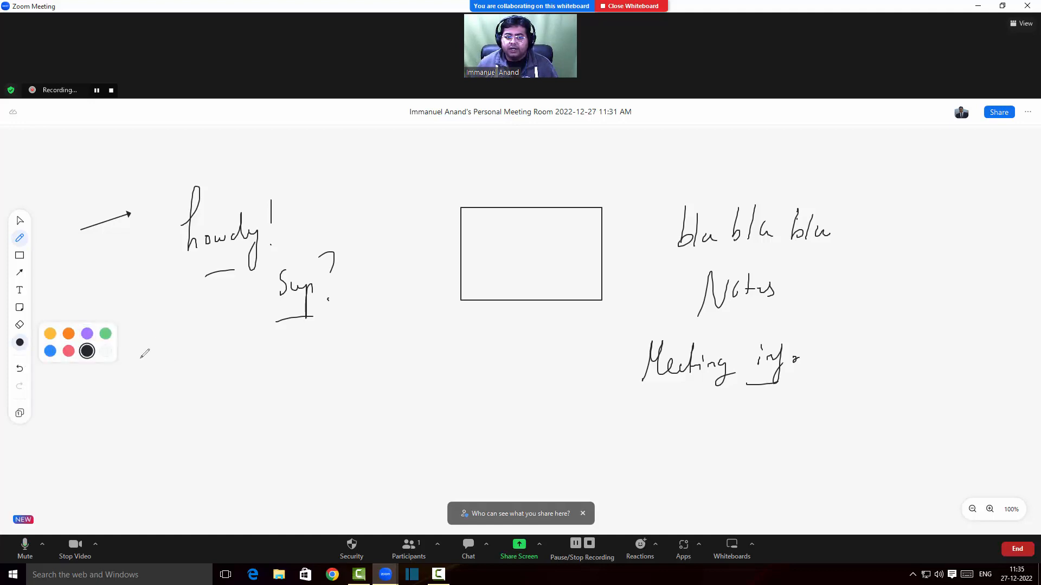
pyautogui.click(67, 334)
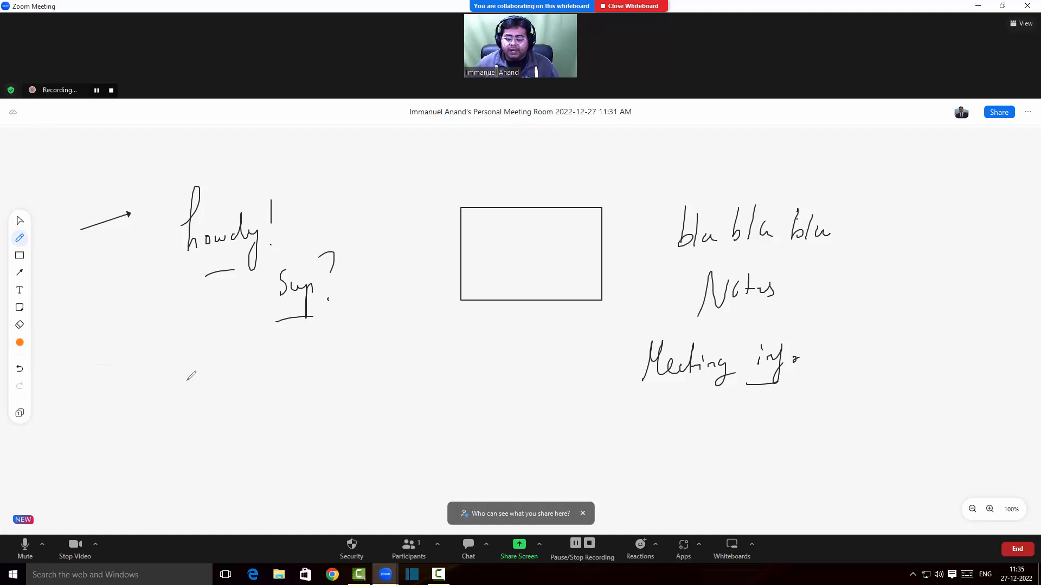
pyautogui.moveTo(196, 359); pyautogui.dragTo(194, 361)
pyautogui.moveTo(213, 391)
pyautogui.mouseDown()
pyautogui.moveTo(256, 385)
pyautogui.moveTo(263, 401)
pyautogui.moveTo(275, 379)
pyautogui.mouseUp()
pyautogui.moveTo(198, 414); pyautogui.dragTo(223, 405)
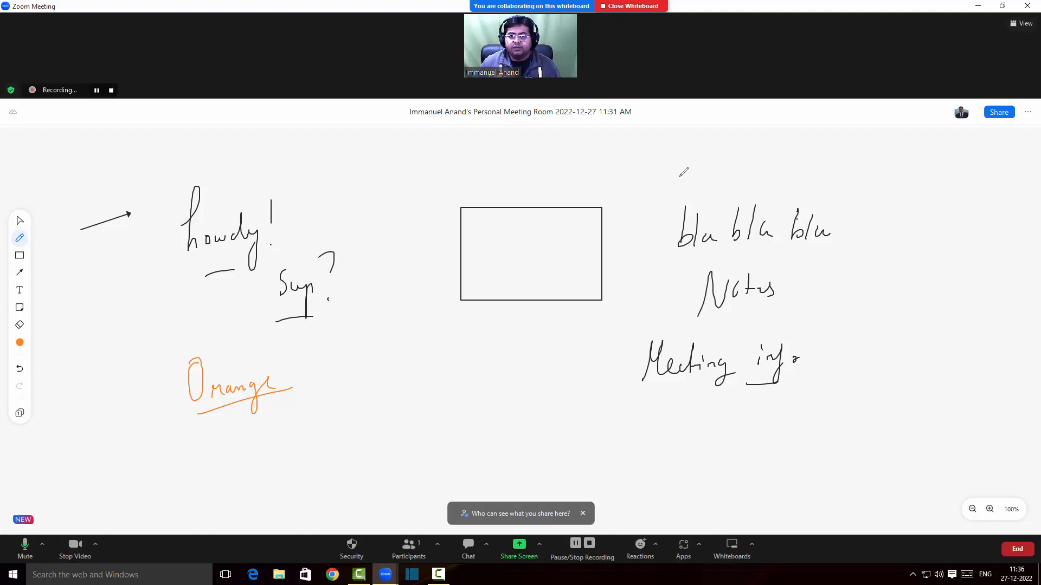
# Close the whiteboard and end the meeting.
pyautogui.click(625, 9)
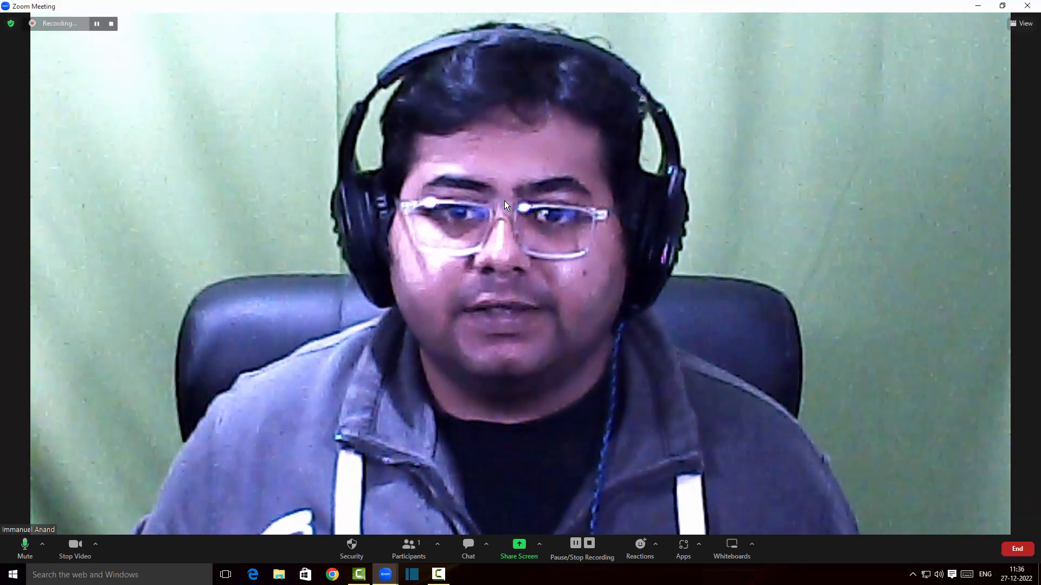
pyautogui.click(1017, 551)
pyautogui.click(958, 491)
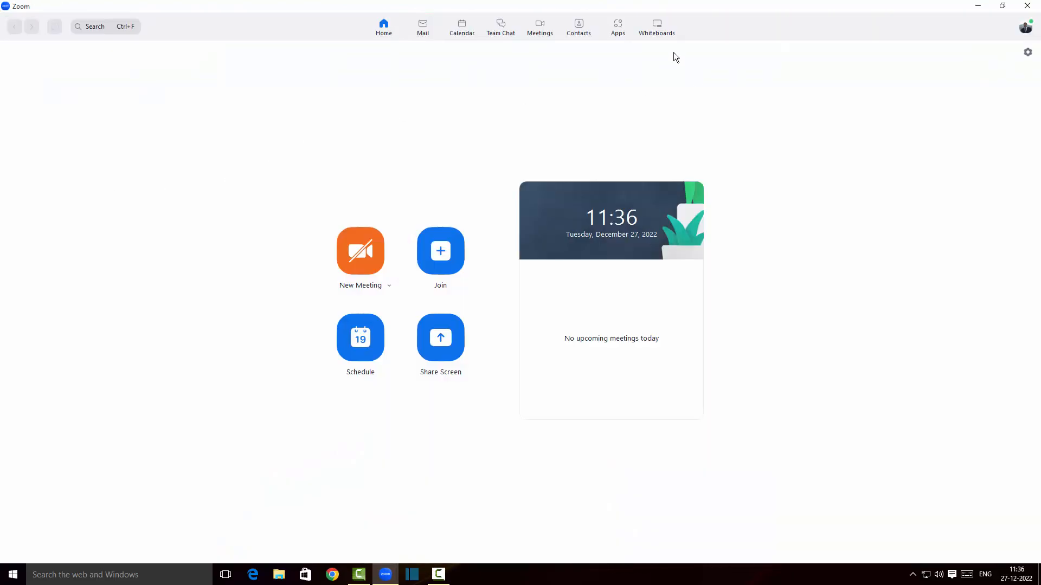
# Find the meeting's whiteboard among the recent whiteboards, examine its sharing and invitation options, and close them without inviting anyone.
pyautogui.click(664, 32)
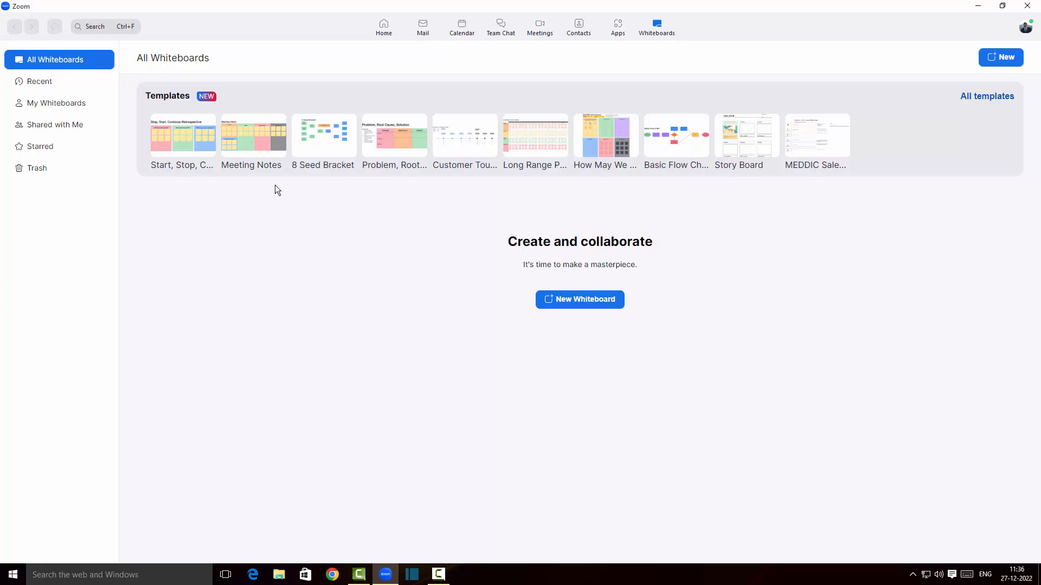
pyautogui.click(47, 85)
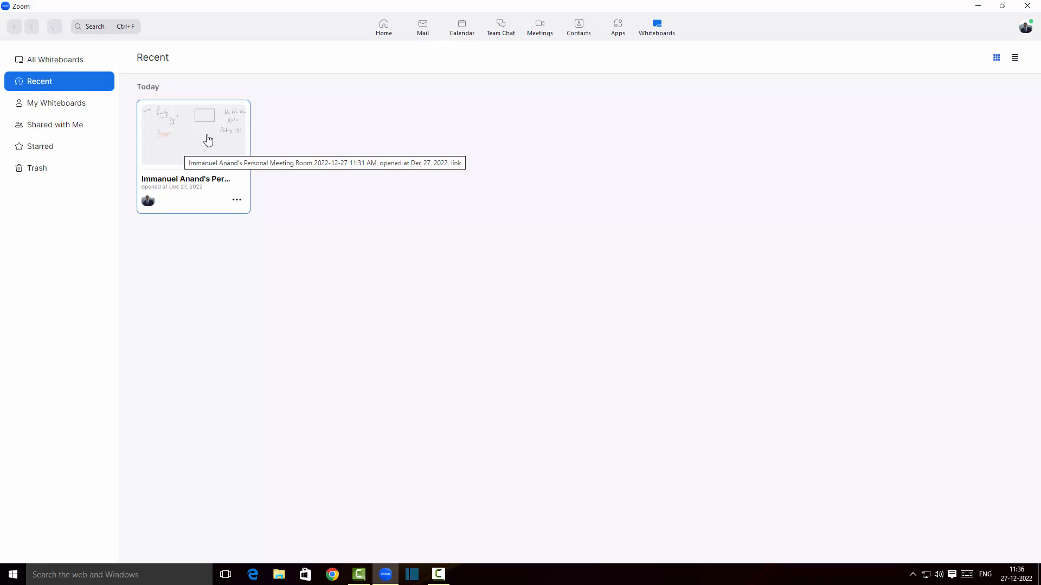
pyautogui.click(237, 199)
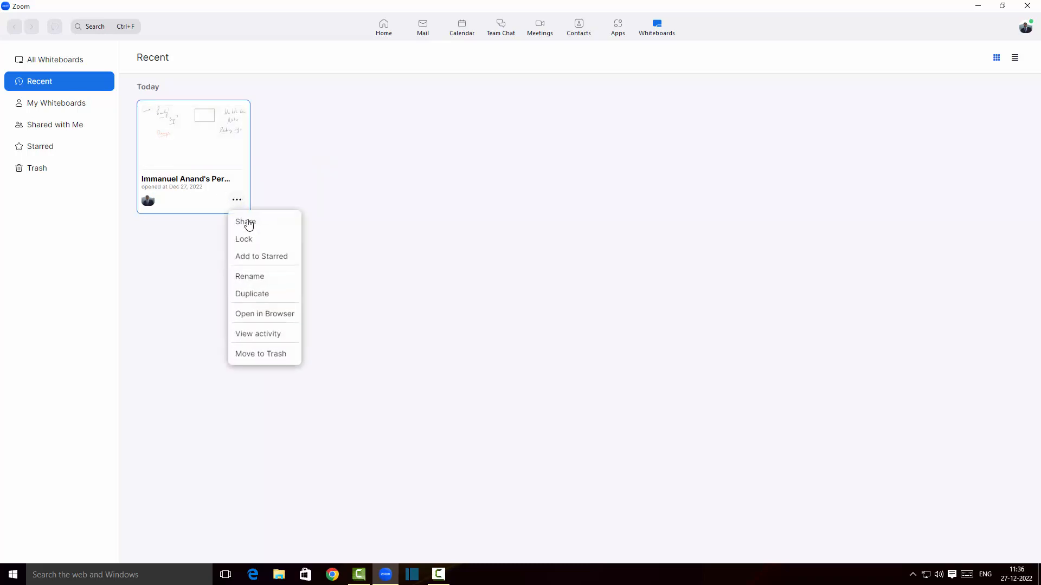
pyautogui.click(262, 223)
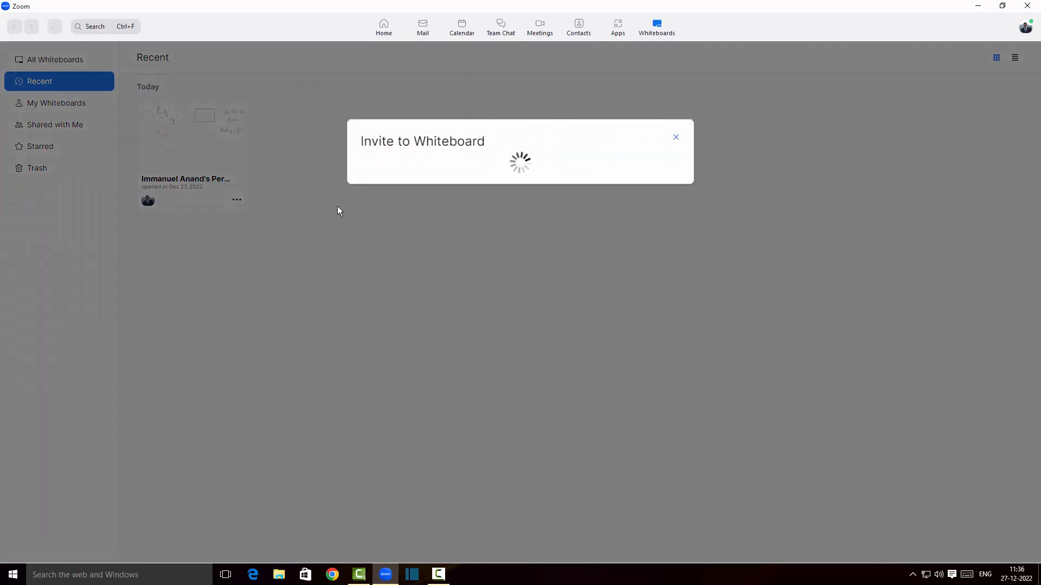
pyautogui.click(418, 171)
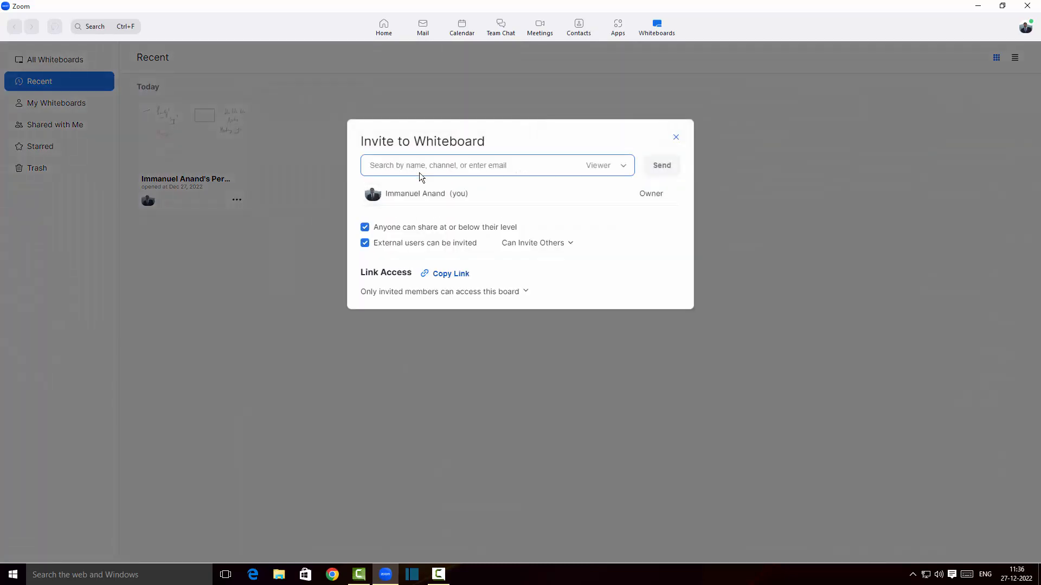
pyautogui.click(675, 139)
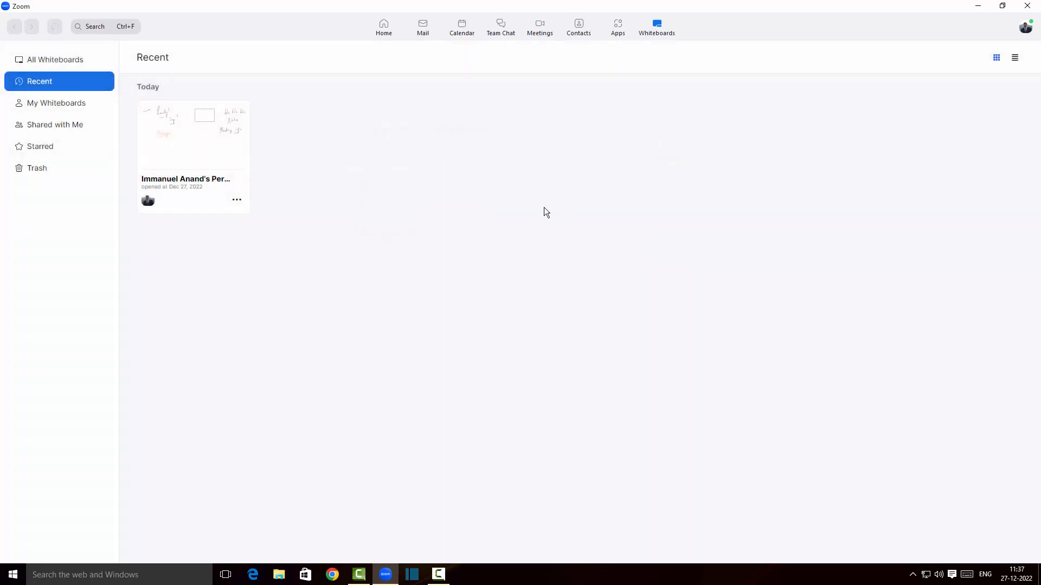